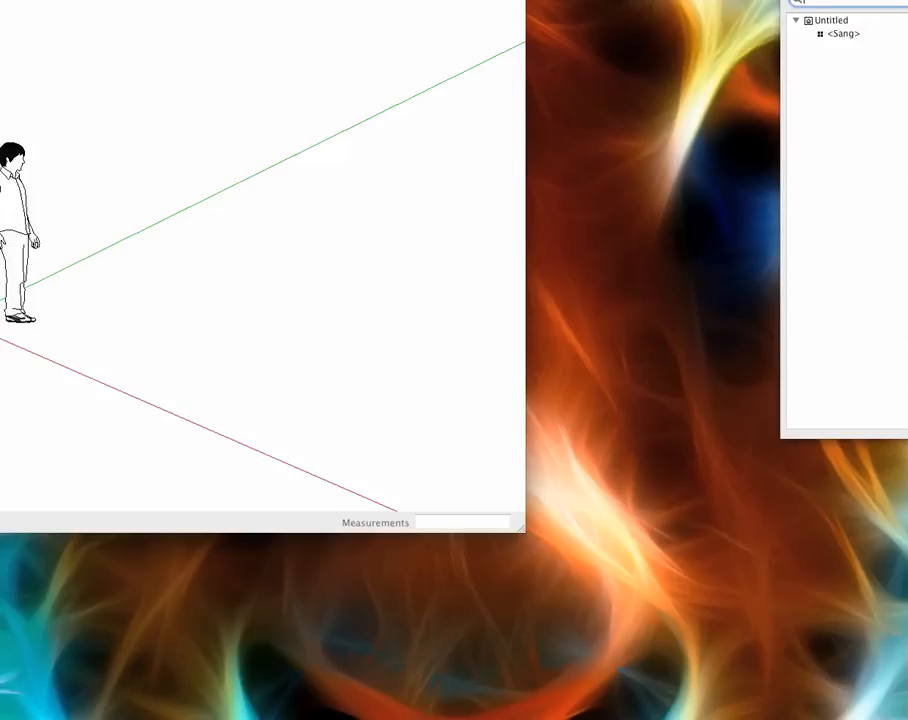
Arrange the workspace by bringing the drawing window into full view, moving the model outline window aside and placing the large tool palette beside the drawing.
{"action": "left_click_drag", "start_coordinate": [29, 0], "coordinate": [333, 37]}
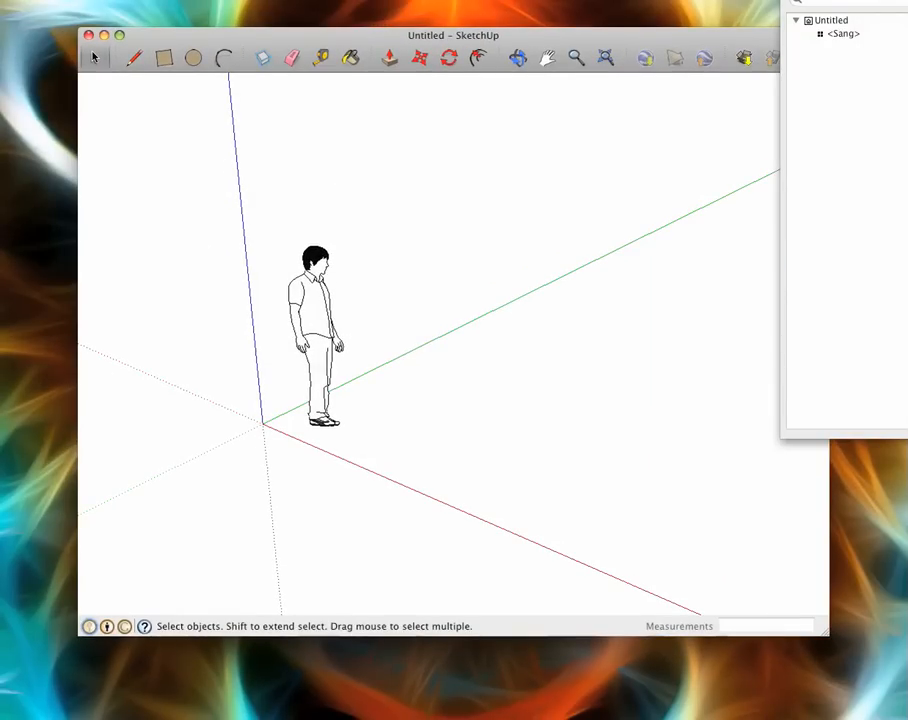
{"action": "left_click_drag", "start_coordinate": [822, 0], "coordinate": [907, 4]}
{"action": "left_click_drag", "start_coordinate": [568, 38], "coordinate": [627, 47]}
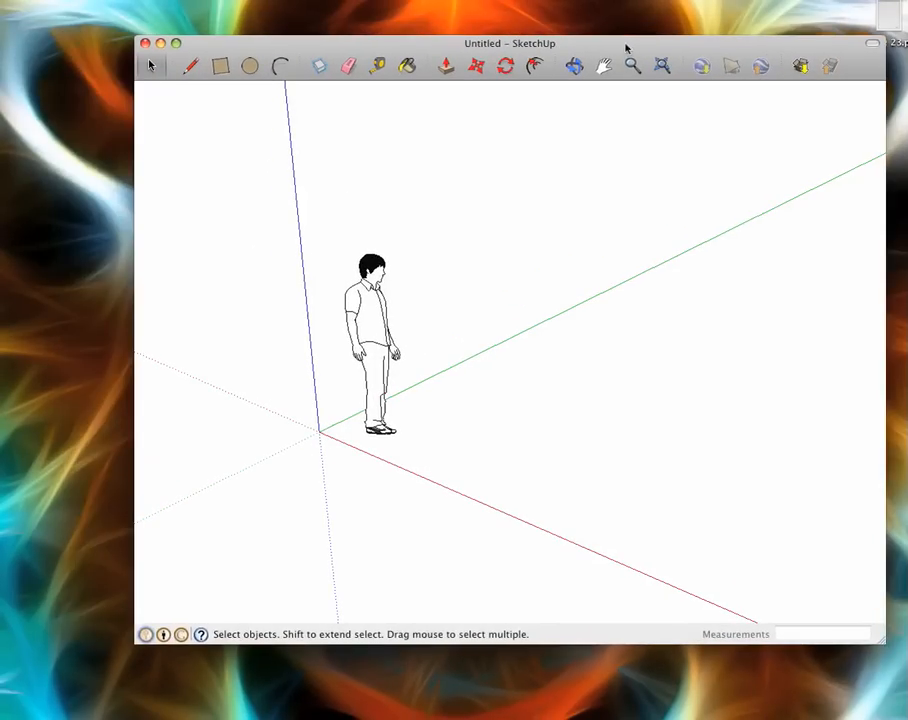
{"action": "left_click_drag", "start_coordinate": [0, 98], "coordinate": [69, 87]}
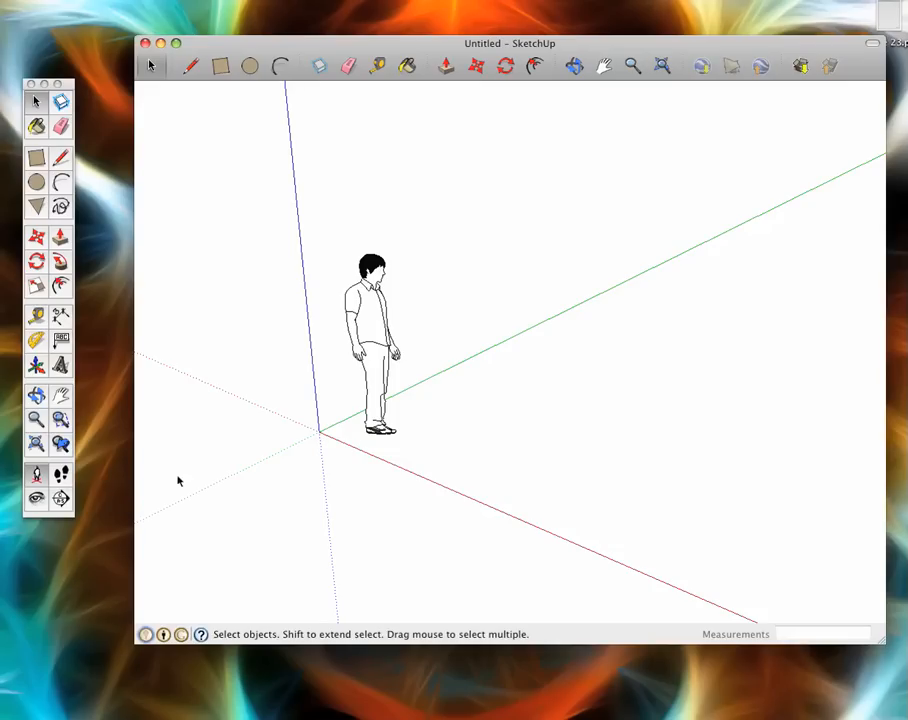
Erase the default standing person figure near the origin.
{"action": "mouse_move", "coordinate": [564, 367]}
{"action": "middle_mouse_down"}
{"action": "mouse_move", "coordinate": [515, 332]}
{"action": "mouse_move", "coordinate": [438, 320]}
{"action": "mouse_move", "coordinate": [203, 219]}
{"action": "mouse_move", "coordinate": [58, 127]}
{"action": "mouse_move", "coordinate": [195, 188]}
{"action": "middle_mouse_up"}
{"action": "left_click", "coordinate": [60, 127]}
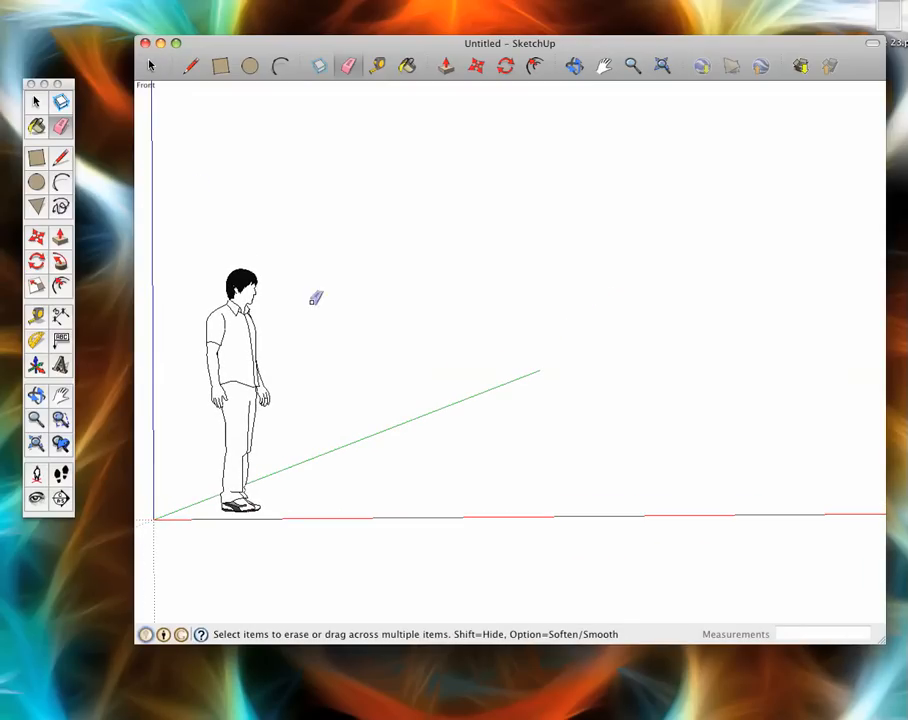
{"action": "left_click", "coordinate": [257, 348]}
Draw an upright rectangle about 3.26 m by 1.55 m, seen from the front, near the origin.
{"action": "mouse_move", "coordinate": [352, 362]}
{"action": "middle_mouse_down"}
{"action": "mouse_move", "coordinate": [376, 359]}
{"action": "mouse_move", "coordinate": [367, 310]}
{"action": "mouse_move", "coordinate": [255, 227]}
{"action": "mouse_move", "coordinate": [140, 190]}
{"action": "middle_mouse_up"}
{"action": "left_click", "coordinate": [36, 158]}
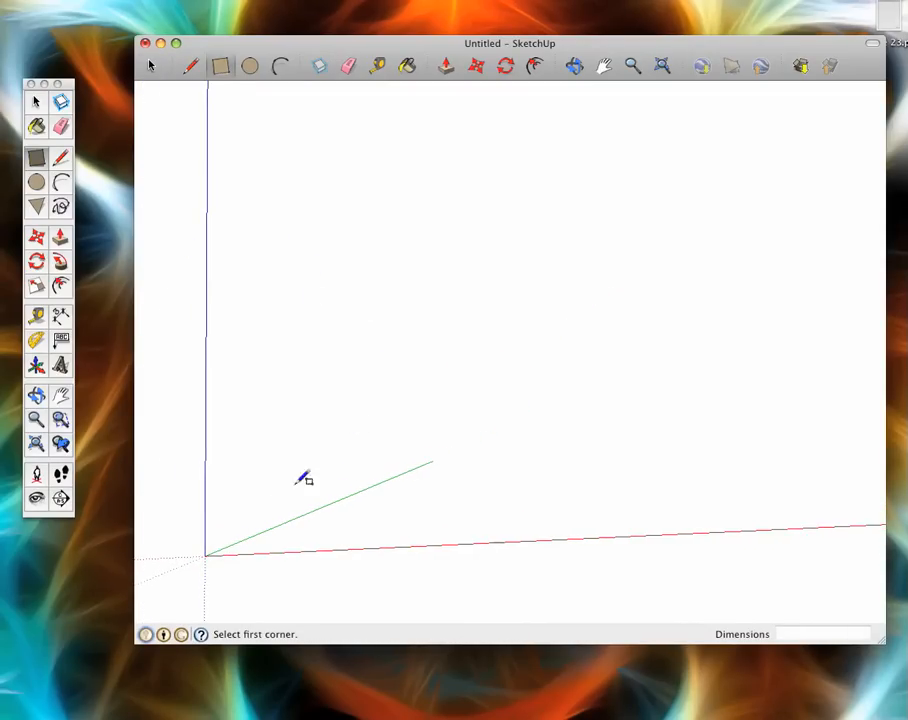
{"action": "left_click", "coordinate": [308, 521]}
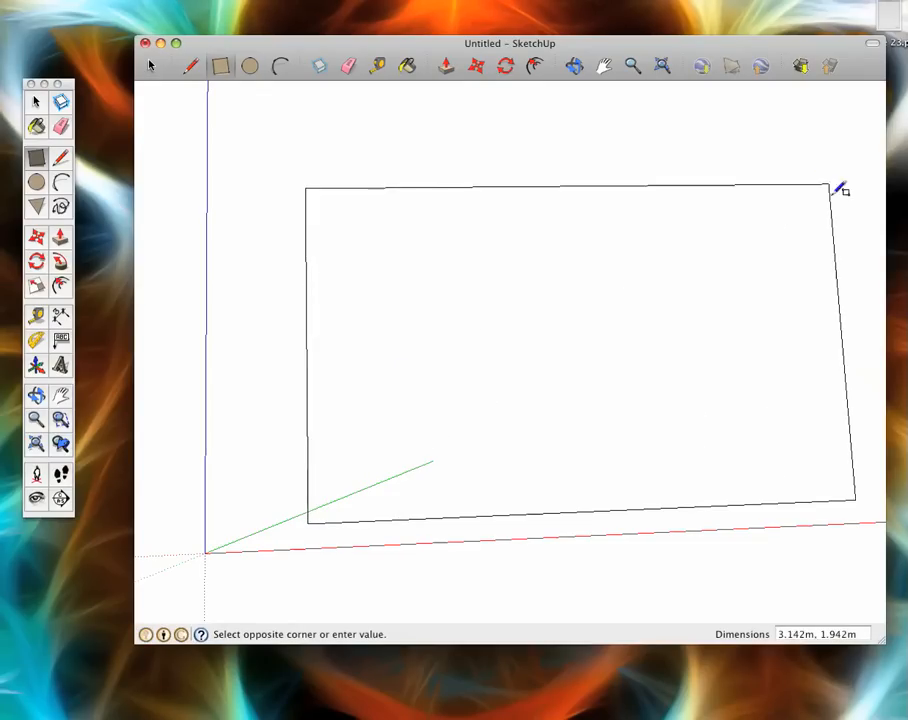
{"action": "left_click", "coordinate": [852, 243]}
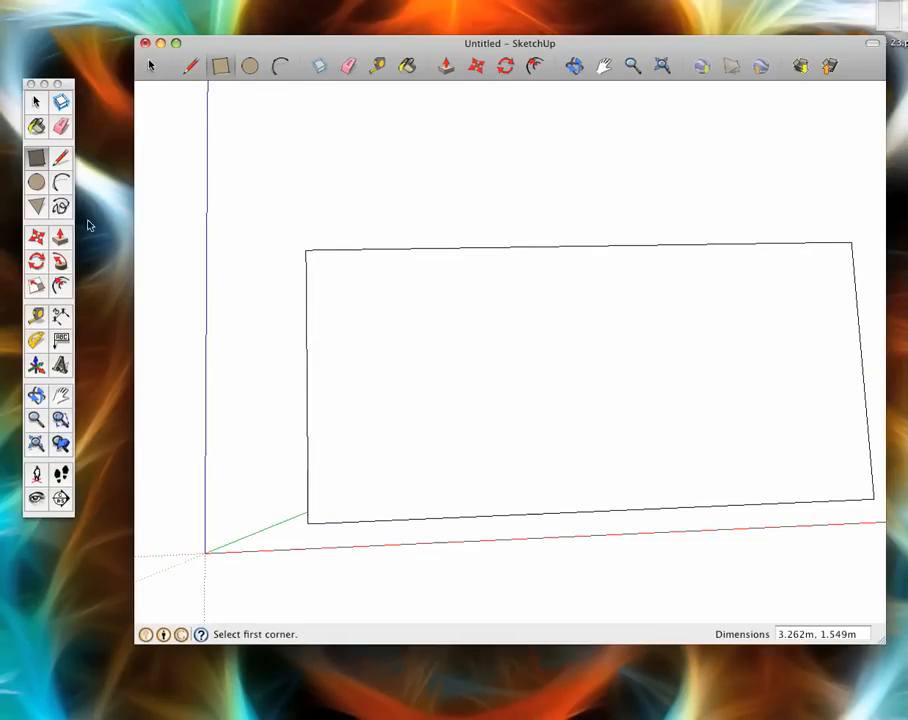
Round the rectangle's upper-left corner with a tangent arc of about 0.38 m radius and erase the leftover corner edges.
{"action": "left_click", "coordinate": [68, 186]}
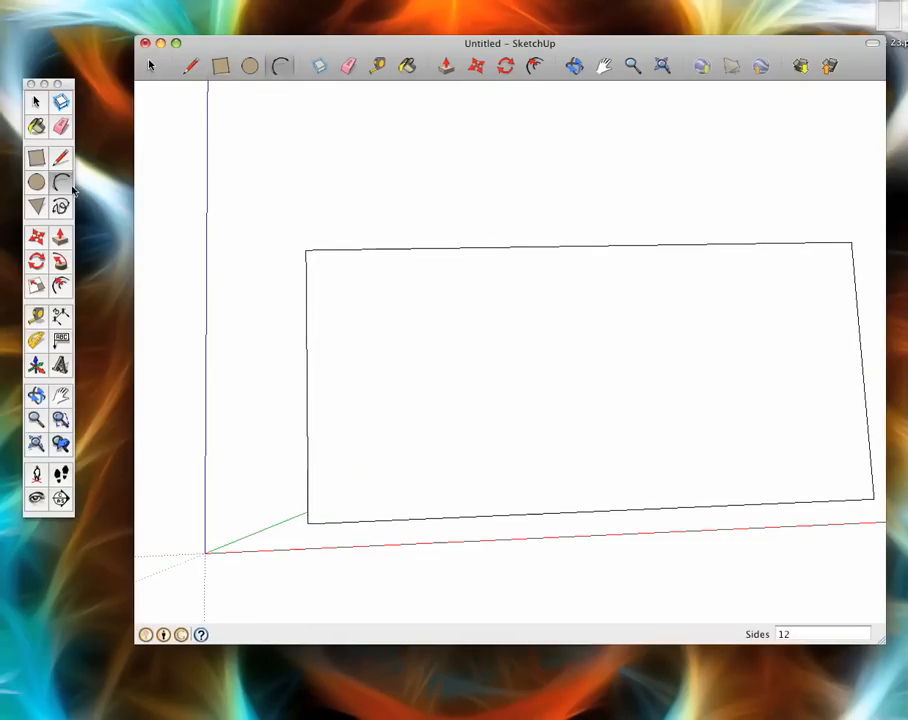
{"action": "left_click", "coordinate": [373, 248]}
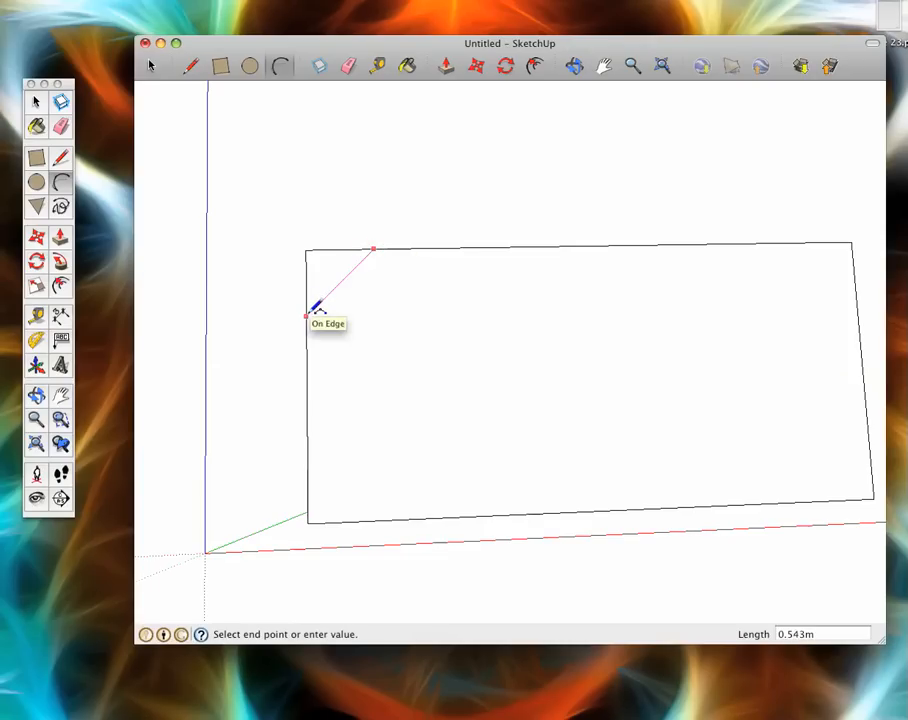
{"action": "left_click", "coordinate": [306, 316]}
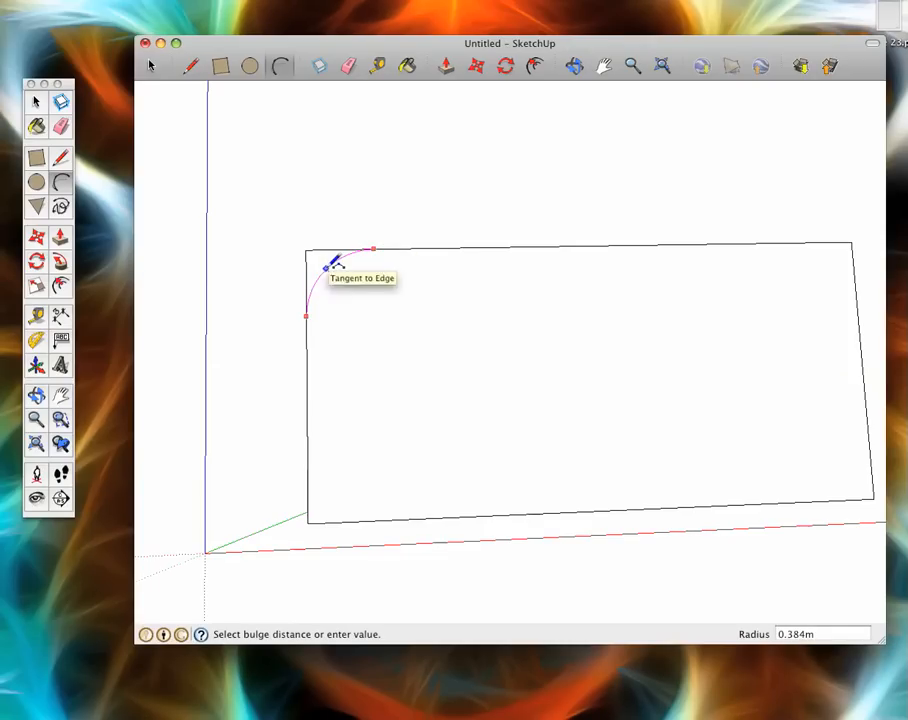
{"action": "left_click", "coordinate": [333, 261]}
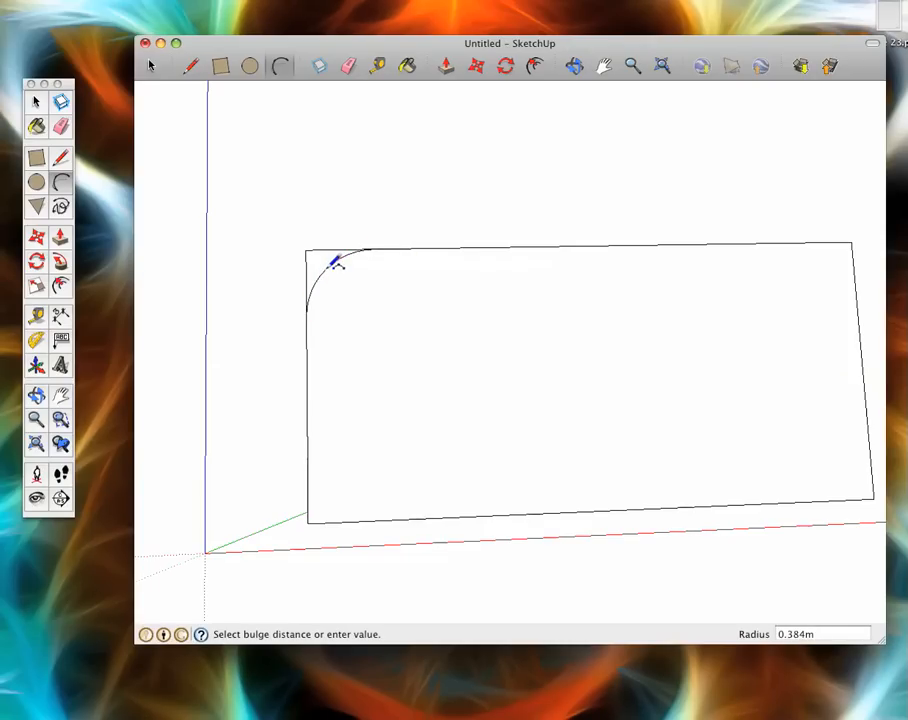
{"action": "left_click", "coordinate": [348, 65]}
{"action": "left_click_drag", "start_coordinate": [288, 278], "coordinate": [288, 280]}
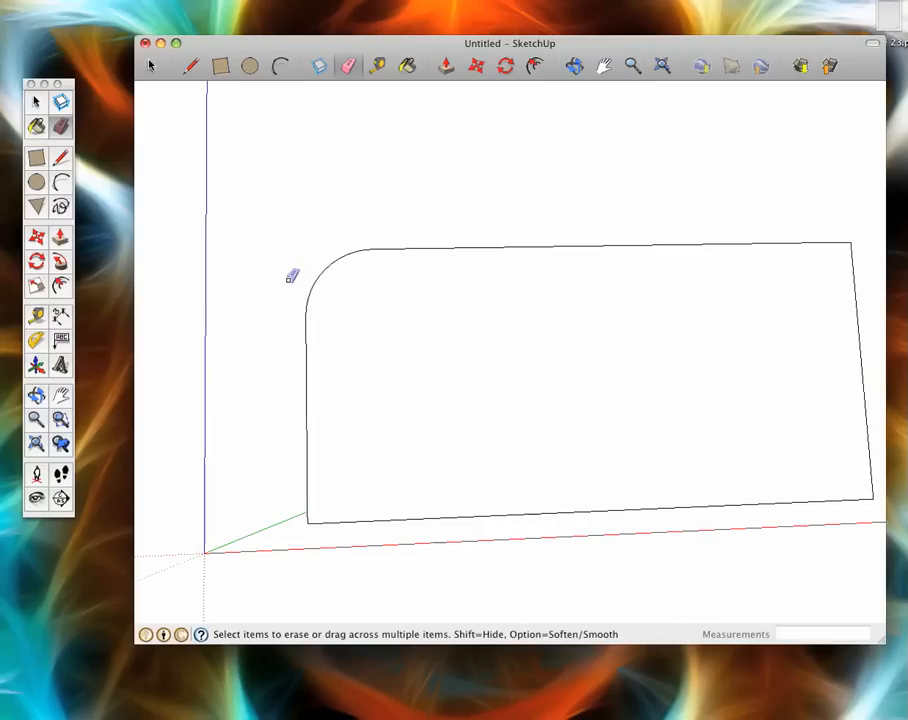
Round the lower-left corner with a matching tangent arc aligned to the upper arc's endpoint, and erase the leftover corner edges.
{"action": "middle_click_drag", "start_coordinate": [288, 280], "coordinate": [305, 216]}
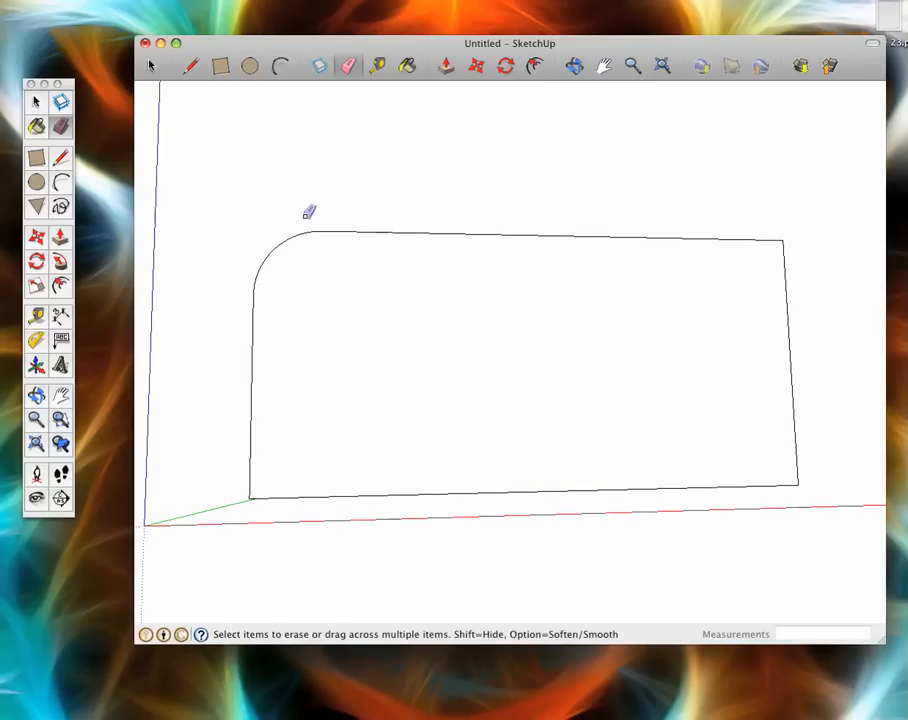
{"action": "left_click", "coordinate": [278, 66]}
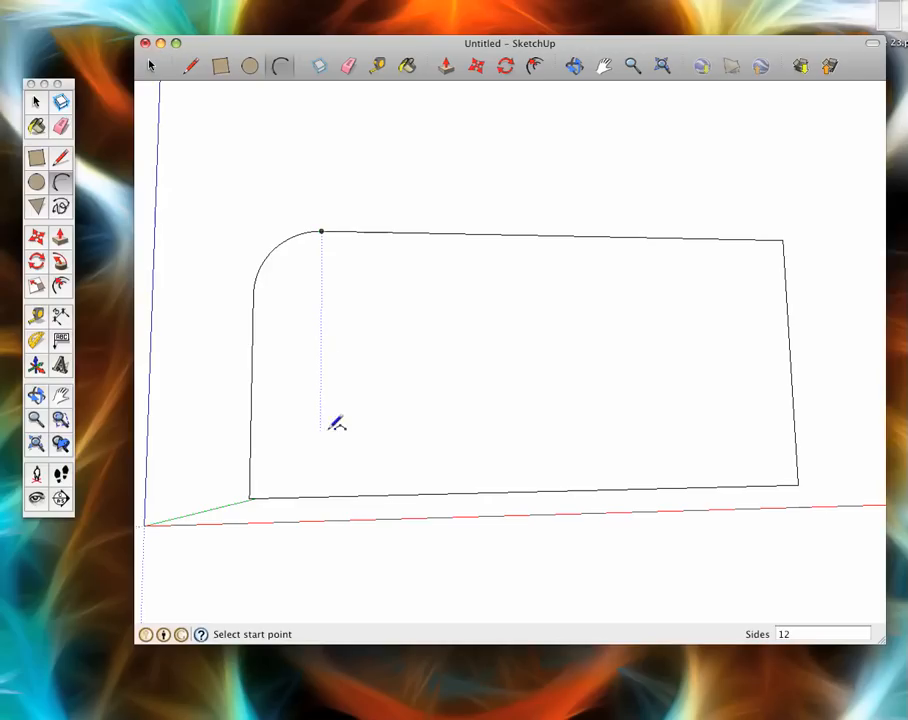
{"action": "left_click", "coordinate": [319, 495]}
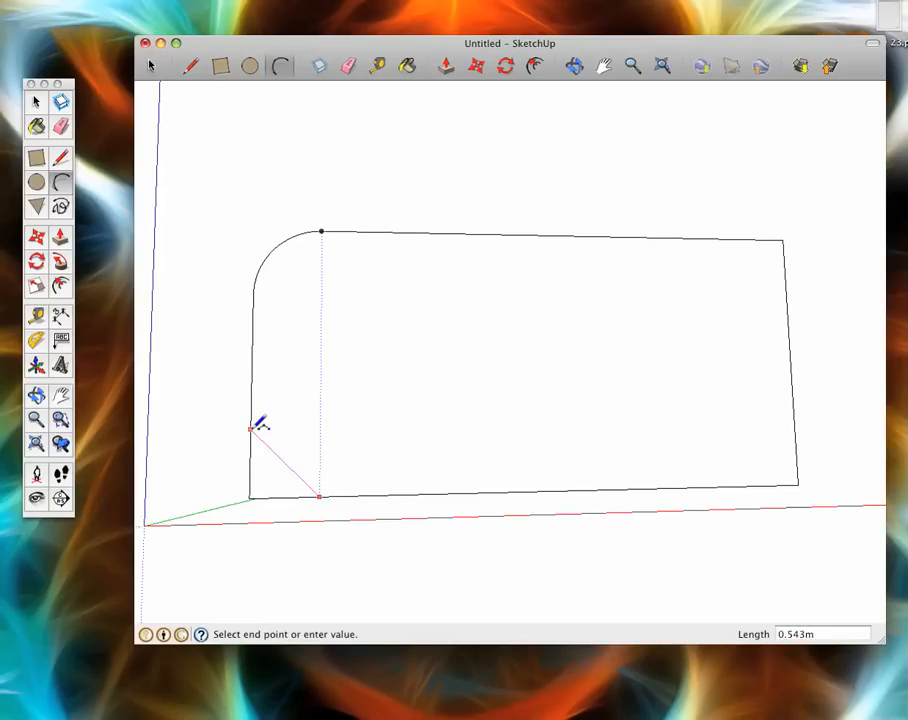
{"action": "left_click", "coordinate": [250, 428]}
{"action": "left_click", "coordinate": [272, 474]}
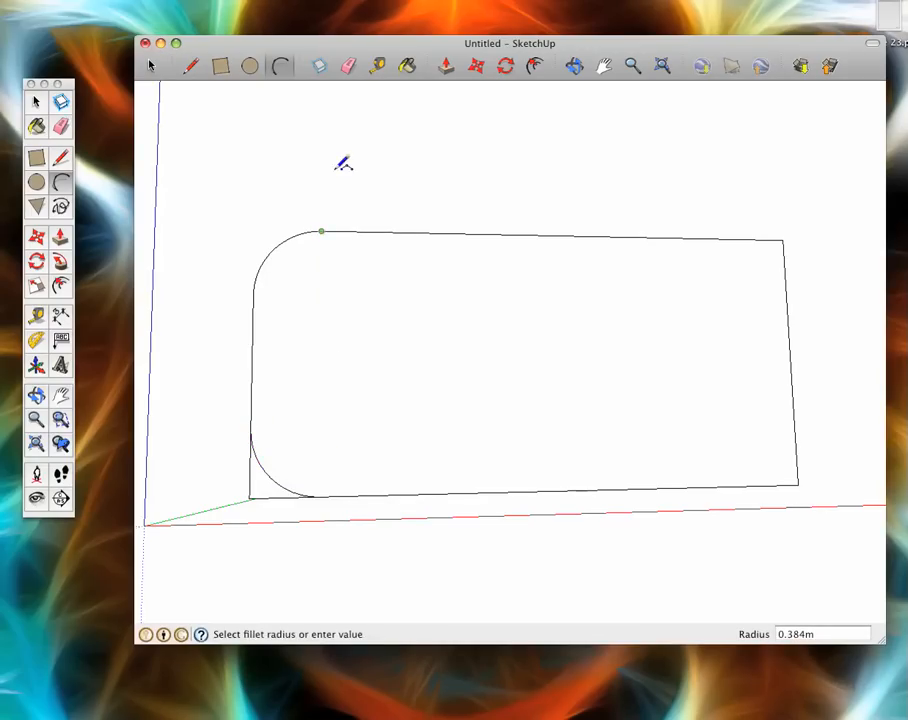
{"action": "left_click", "coordinate": [349, 66]}
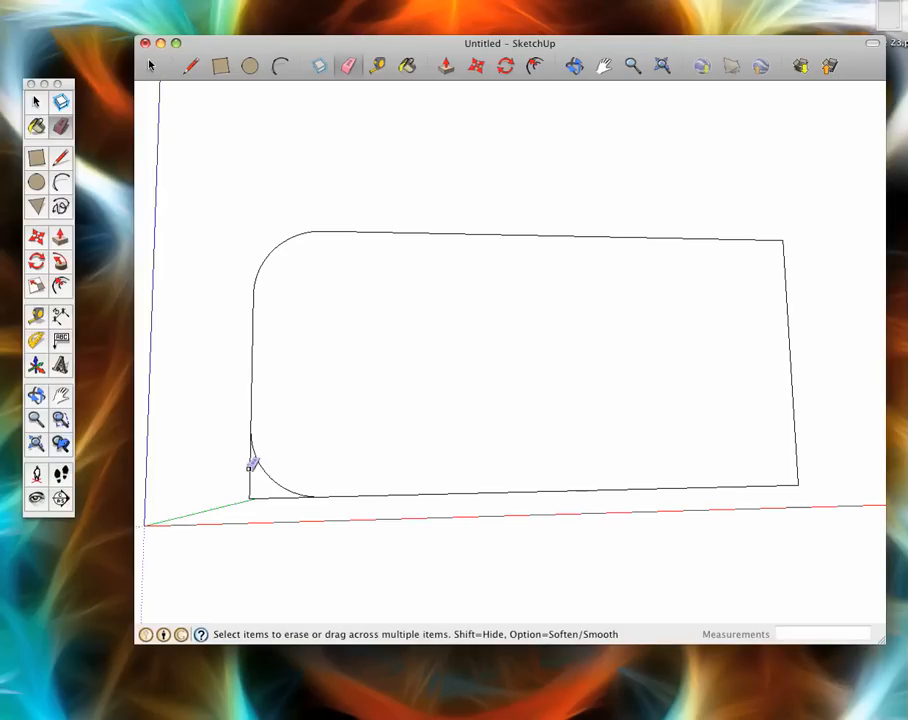
{"action": "left_click_drag", "start_coordinate": [252, 465], "coordinate": [282, 495]}
Round the upper-right corner with a tangent arc of about 0.38 m radius level with the upper-left arc, and erase the leftover corner edges.
{"action": "middle_click_drag", "start_coordinate": [345, 456], "coordinate": [345, 448], "text": "shift"}
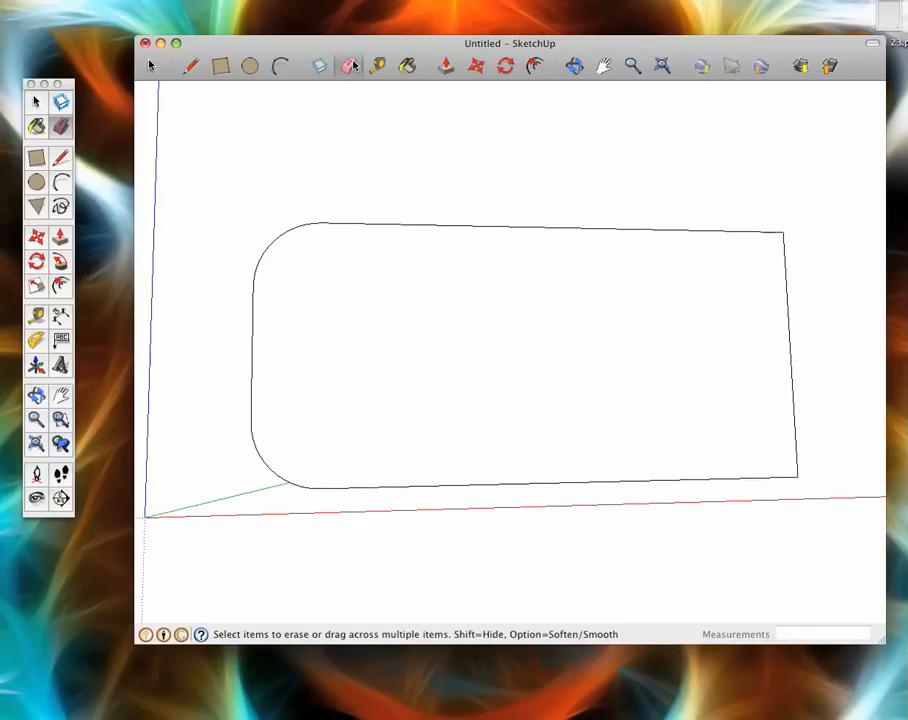
{"action": "left_click", "coordinate": [279, 67]}
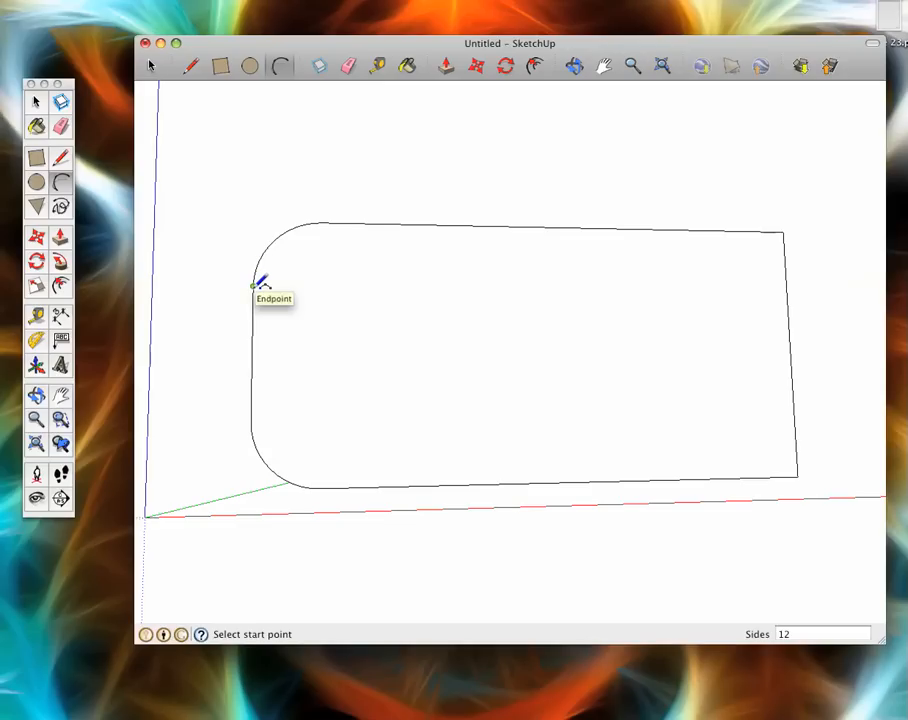
{"action": "left_click", "coordinate": [786, 290]}
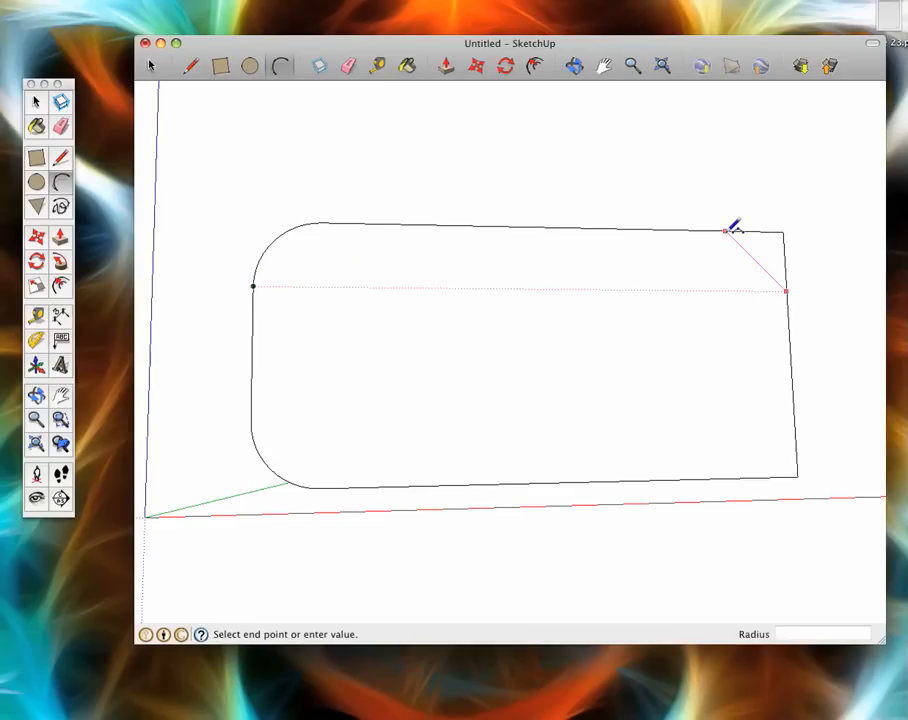
{"action": "left_click", "coordinate": [726, 231]}
{"action": "scroll", "coordinate": [770, 243], "scroll_direction": "up", "scroll_amount": 1}
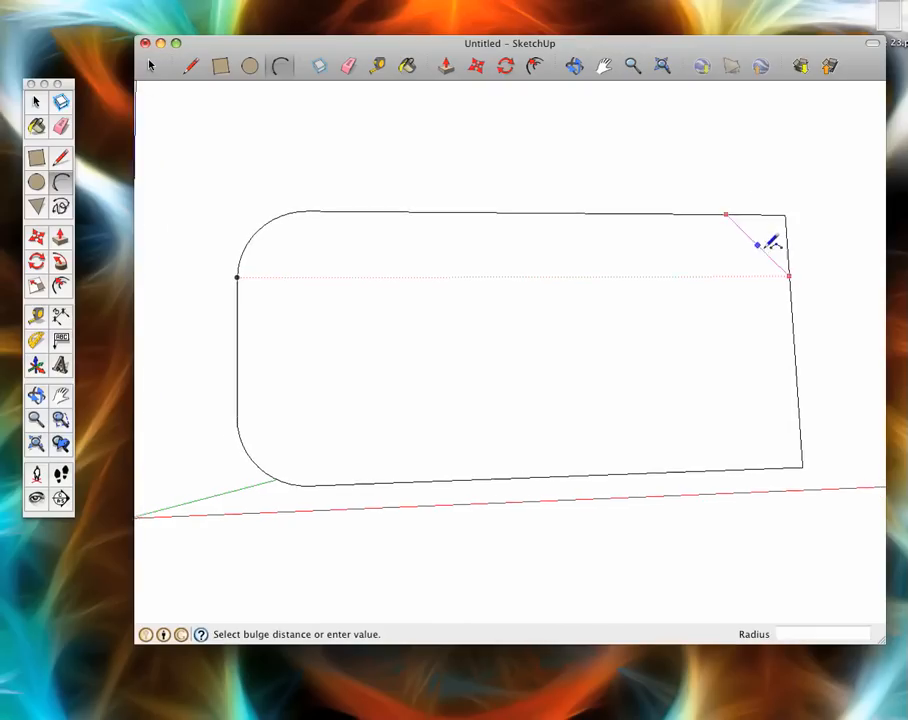
{"action": "scroll", "coordinate": [770, 243], "scroll_direction": "up", "scroll_amount": 5}
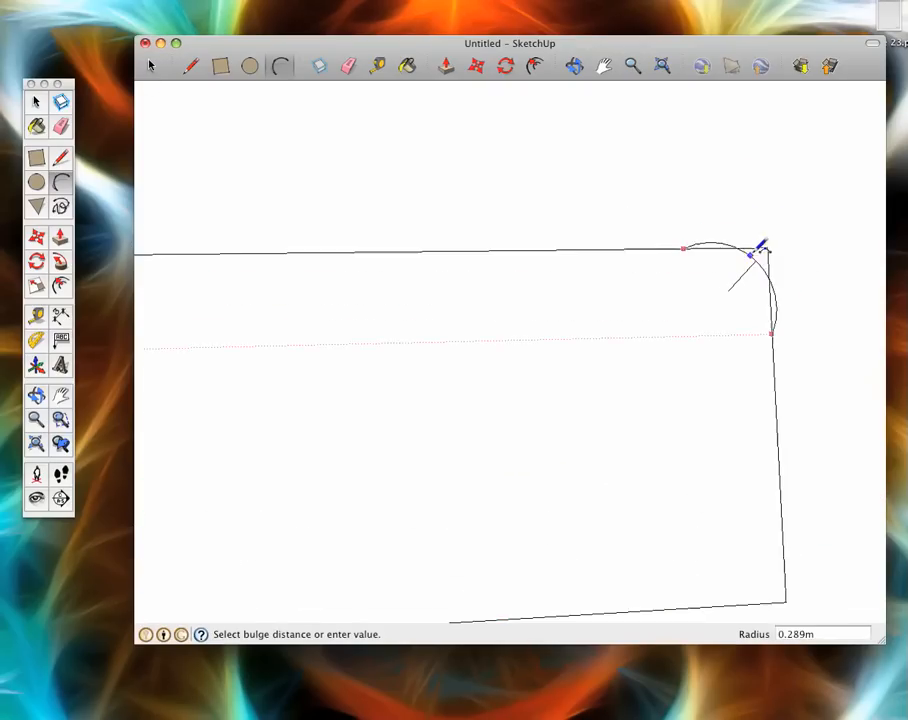
{"action": "middle_click_drag", "start_coordinate": [756, 252], "coordinate": [676, 348]}
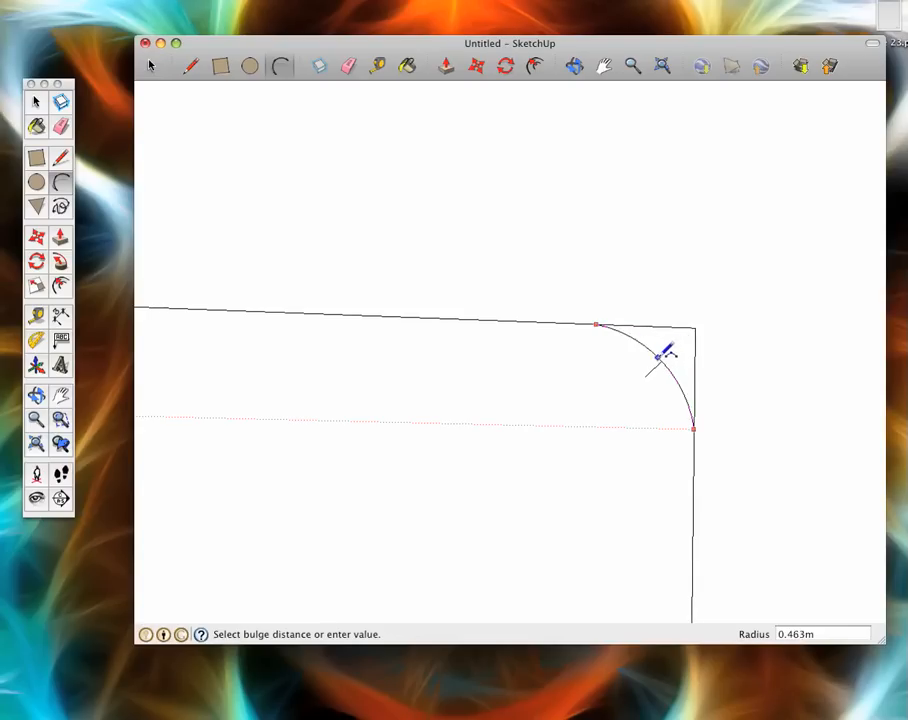
{"action": "left_click", "coordinate": [670, 354]}
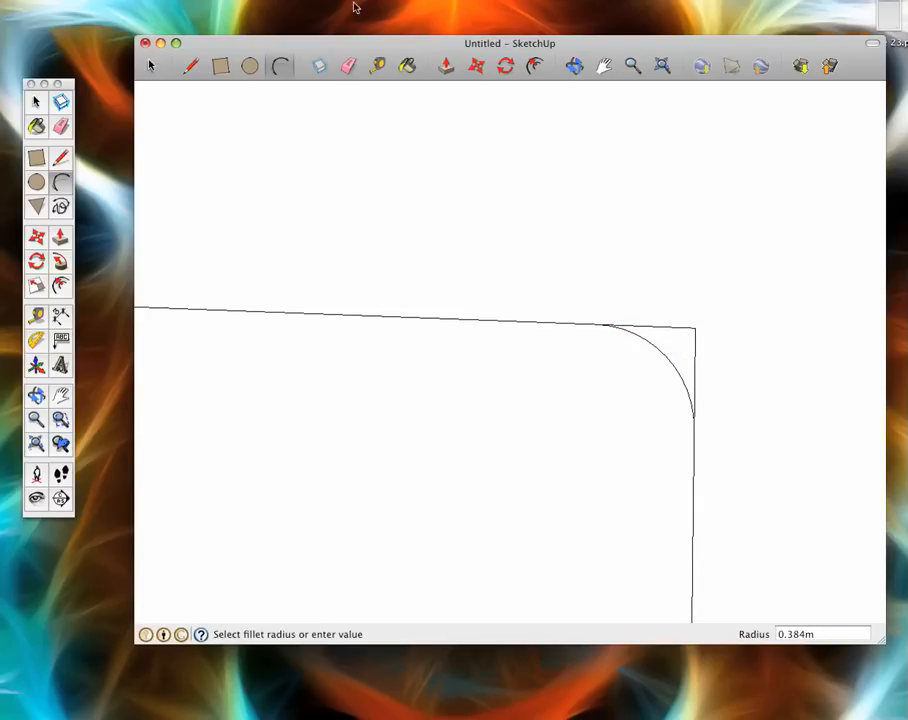
{"action": "left_click", "coordinate": [348, 66]}
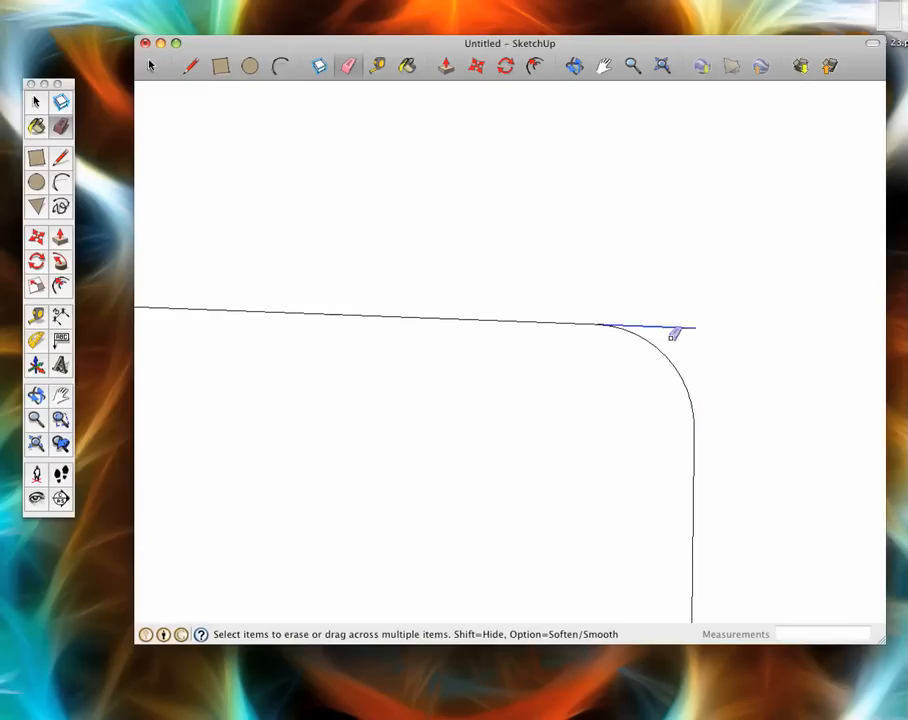
{"action": "left_click", "coordinate": [672, 336]}
Round the lower-right corner with a tangent arc of about 0.38 m radius aligned under the upper-right arc, and erase the leftover corner edges.
{"action": "scroll", "coordinate": [675, 333], "scroll_direction": "down", "scroll_amount": 5}
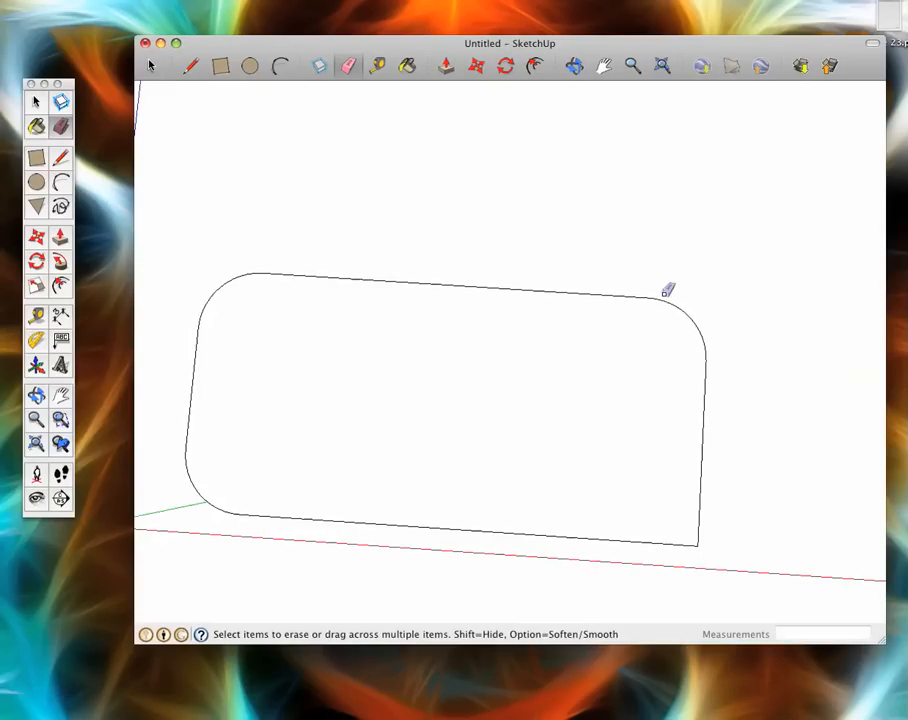
{"action": "left_click", "coordinate": [280, 65]}
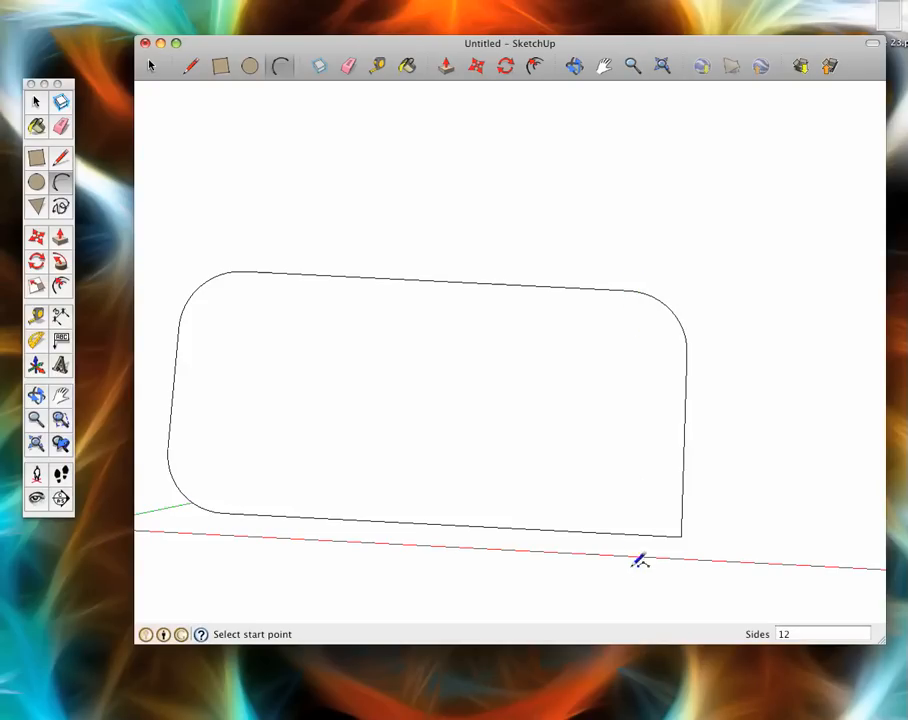
{"action": "left_click", "coordinate": [620, 532]}
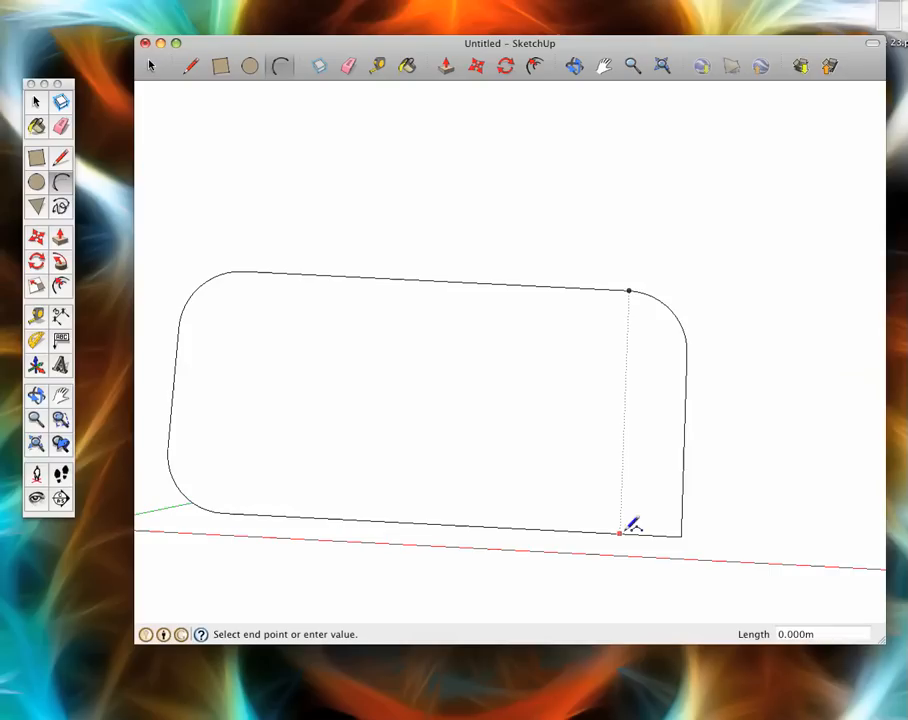
{"action": "left_click", "coordinate": [683, 474]}
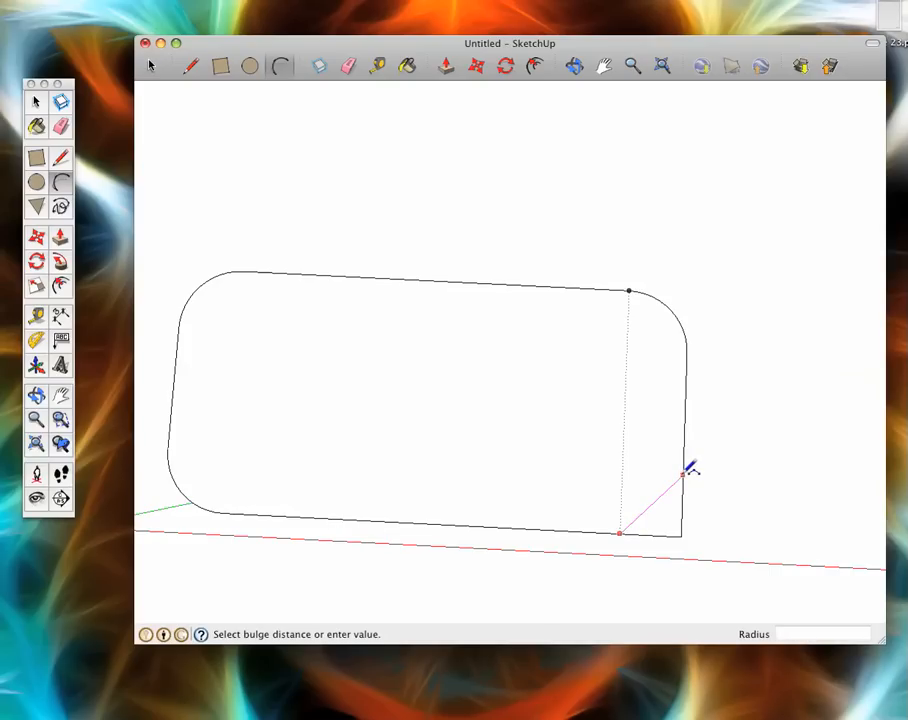
{"action": "scroll", "coordinate": [667, 505], "scroll_direction": "up", "scroll_amount": 3}
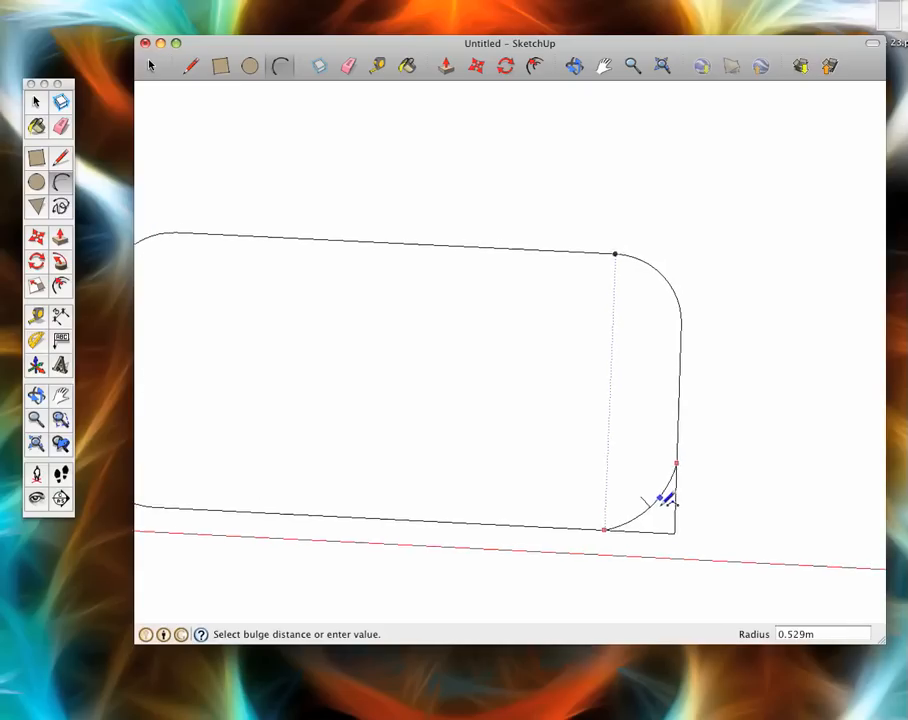
{"action": "scroll", "coordinate": [667, 500], "scroll_direction": "up", "scroll_amount": 2}
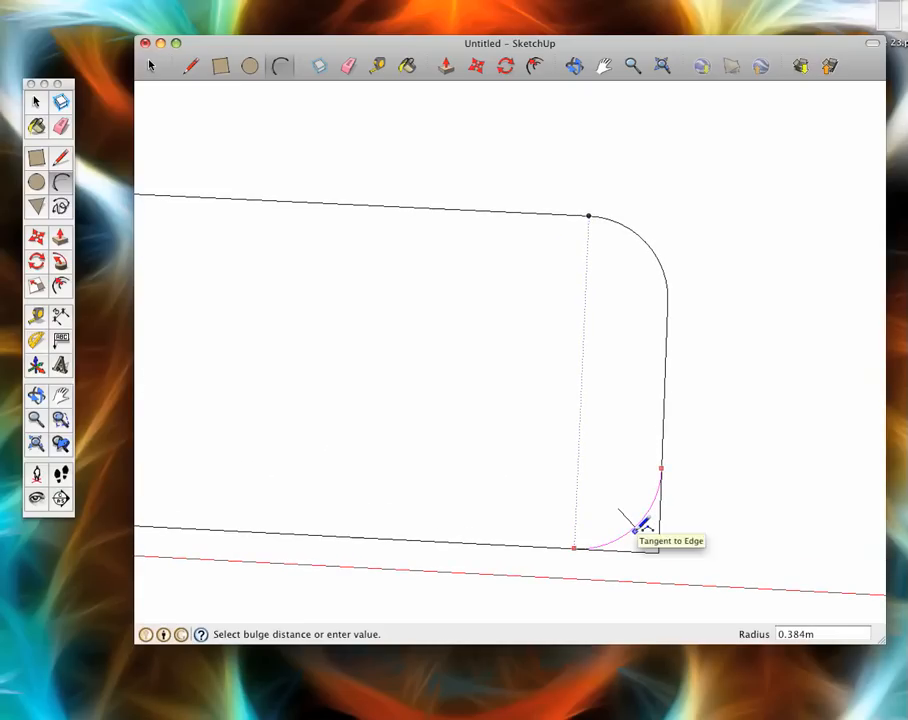
{"action": "left_click", "coordinate": [641, 524]}
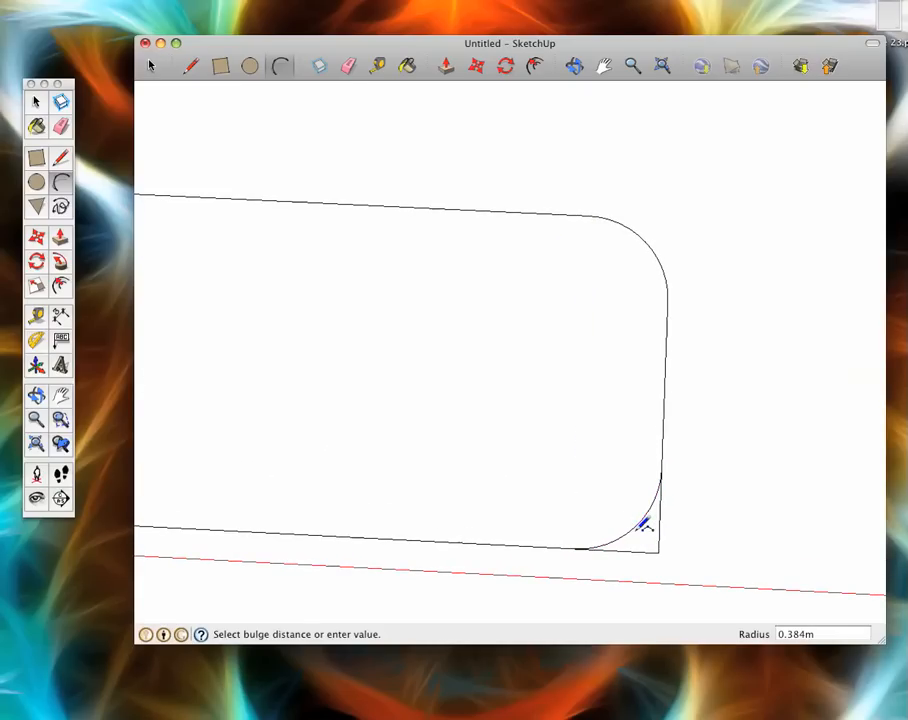
{"action": "left_click", "coordinate": [349, 66]}
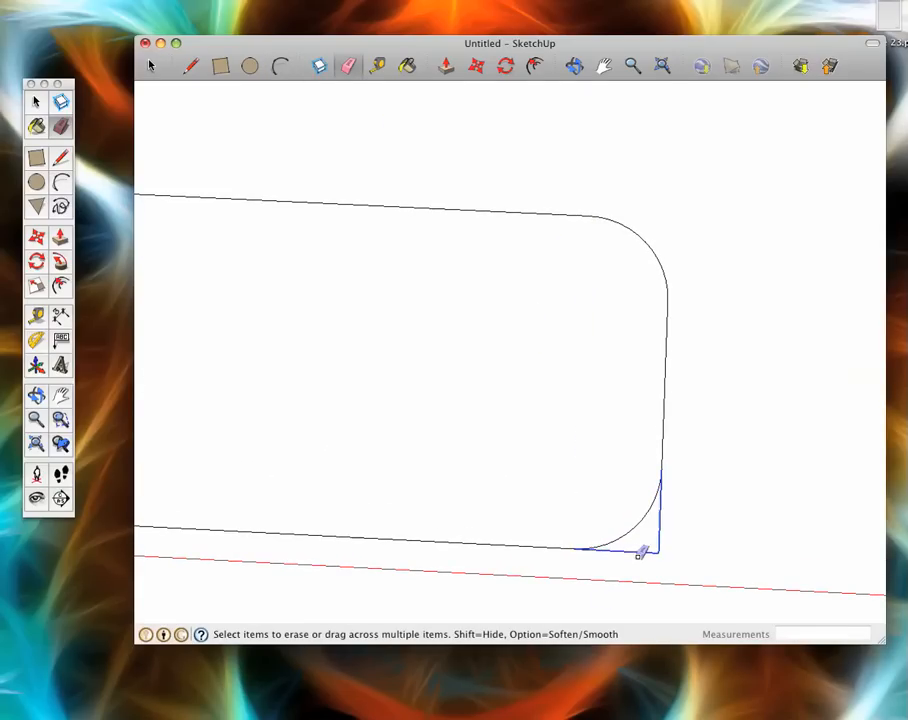
{"action": "left_click_drag", "start_coordinate": [638, 556], "coordinate": [634, 557]}
Extrude the rounded rectangle about 1.79 m into a solid box with Push/Pull.
{"action": "mouse_move", "coordinate": [634, 557]}
{"action": "middle_mouse_down"}
{"action": "mouse_move", "coordinate": [605, 561]}
{"action": "mouse_move", "coordinate": [291, 223]}
{"action": "mouse_move", "coordinate": [335, 95]}
{"action": "middle_mouse_up"}
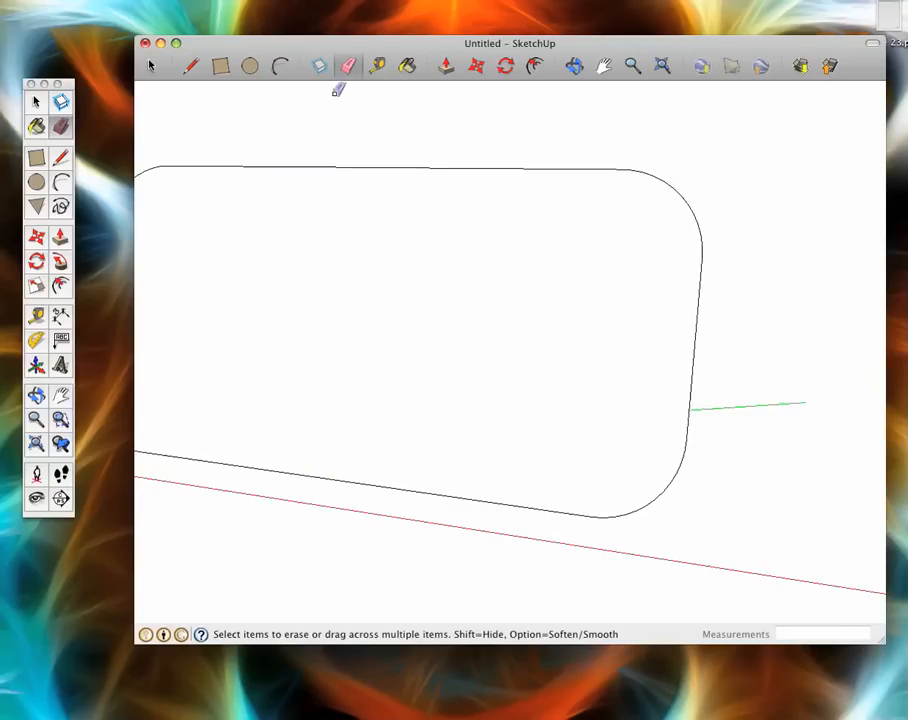
{"action": "left_click", "coordinate": [443, 69]}
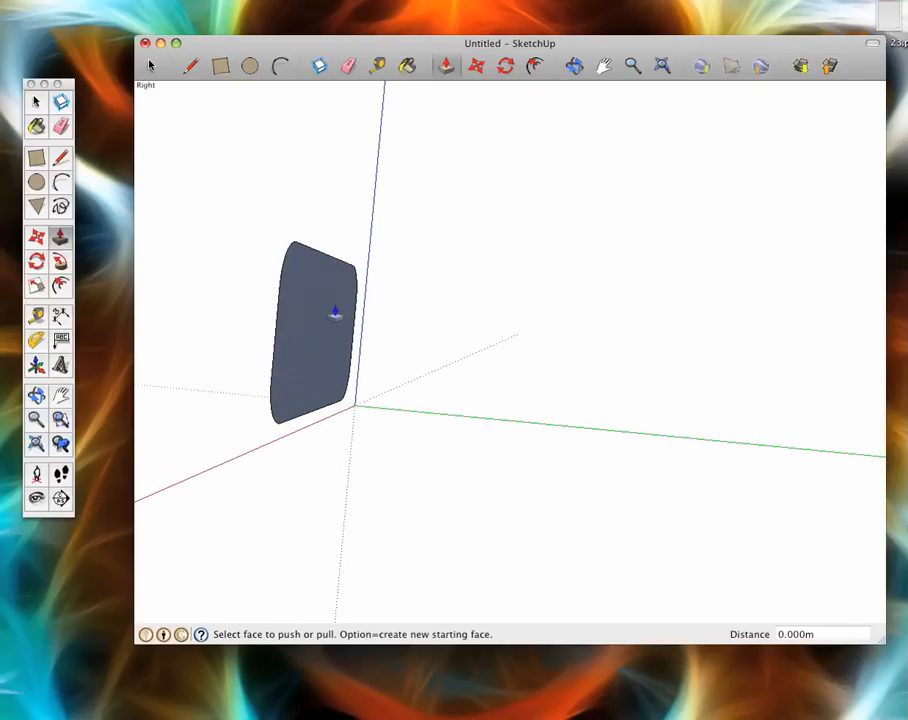
{"action": "left_click_drag", "start_coordinate": [335, 313], "coordinate": [501, 361]}
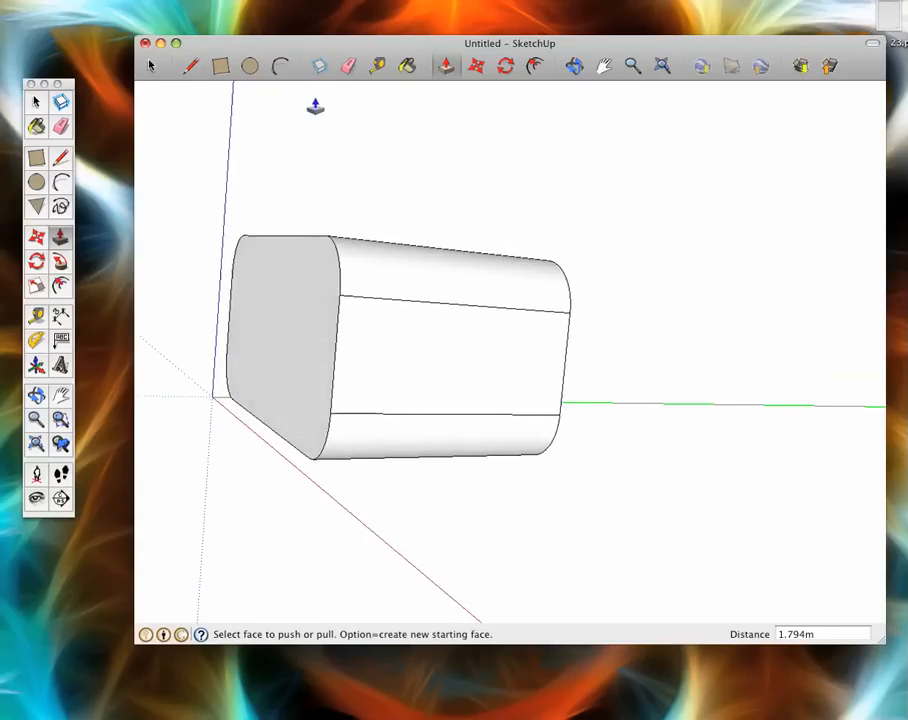
Offset the front face's outline inward by about 0.2 m and push the inner face back about 0.15 m to form a recessed panel.
{"action": "left_click", "coordinate": [60, 286]}
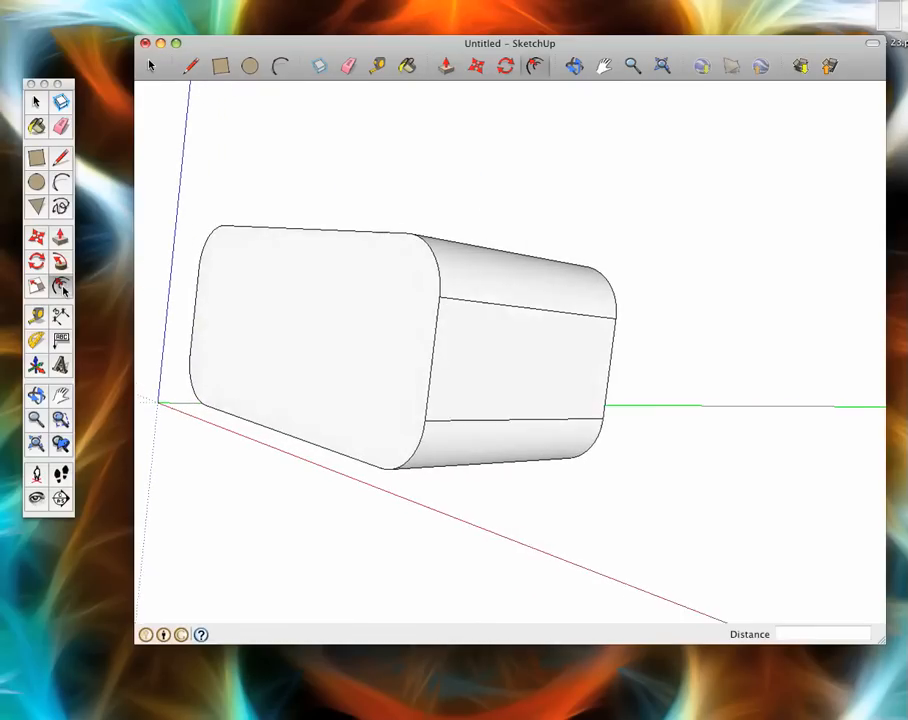
{"action": "left_click", "coordinate": [302, 231]}
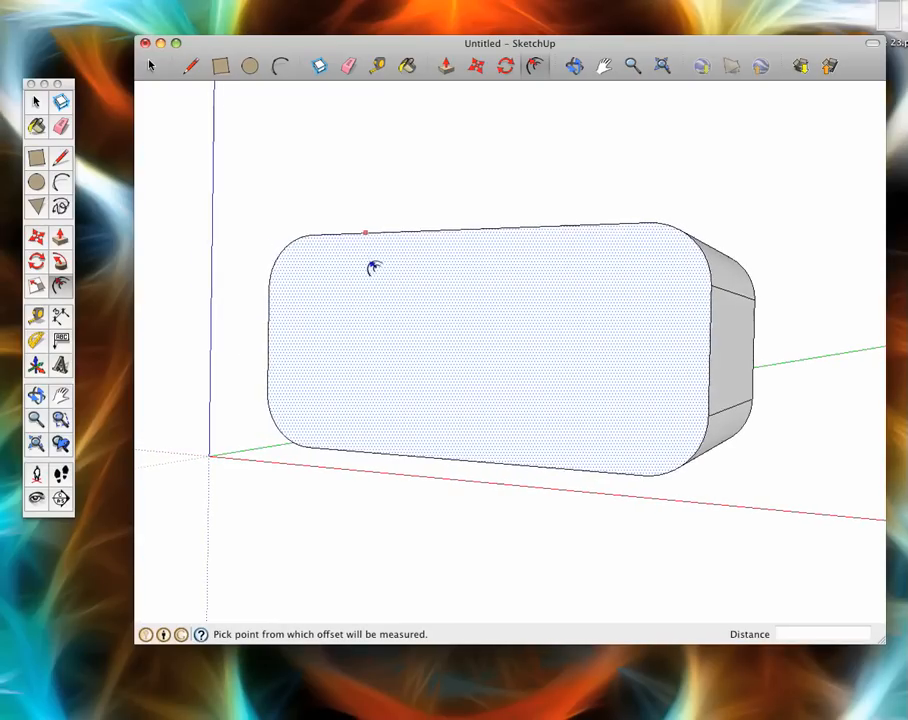
{"action": "key", "text": "Escape"}
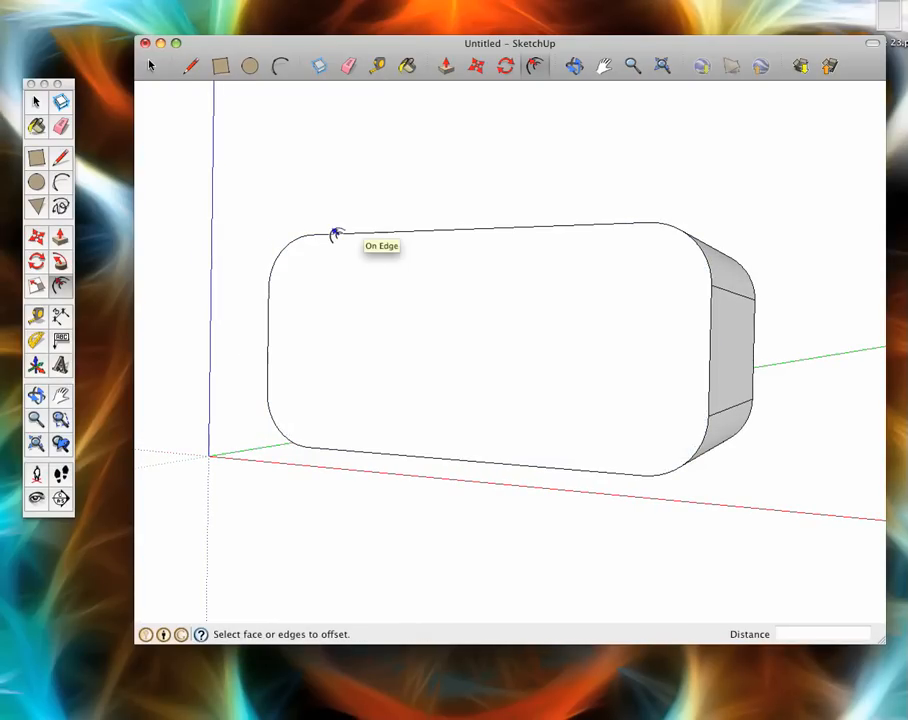
{"action": "left_click", "coordinate": [392, 233]}
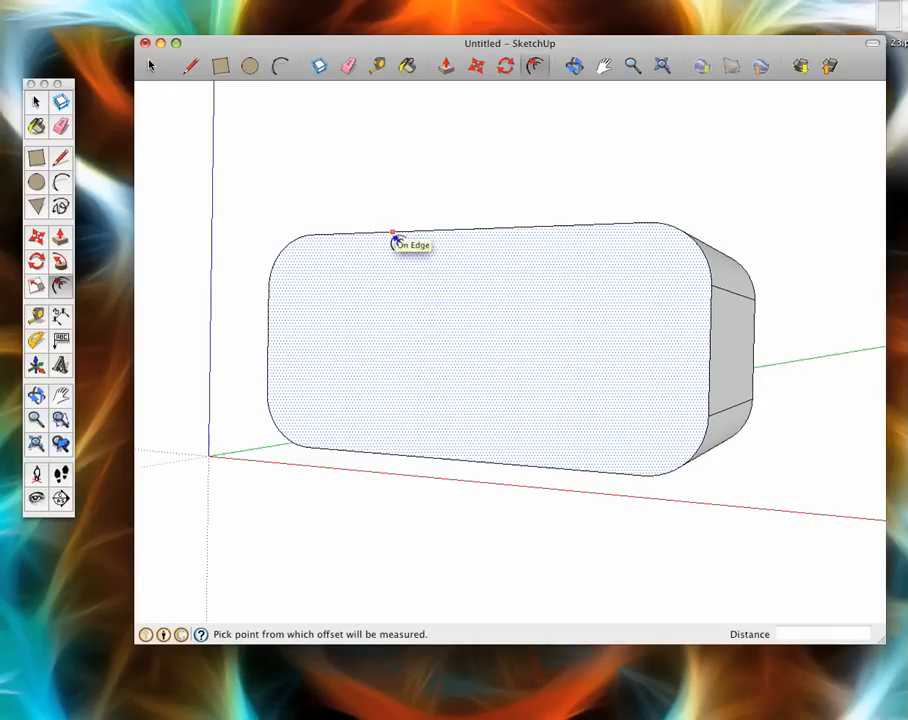
{"action": "left_click", "coordinate": [393, 236]}
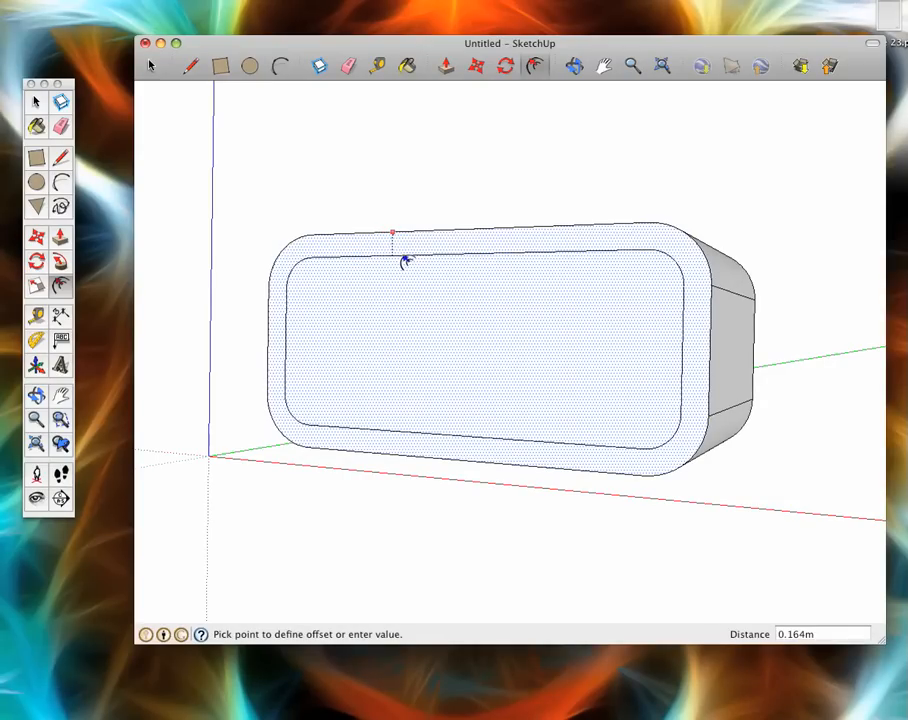
{"action": "left_click", "coordinate": [406, 265]}
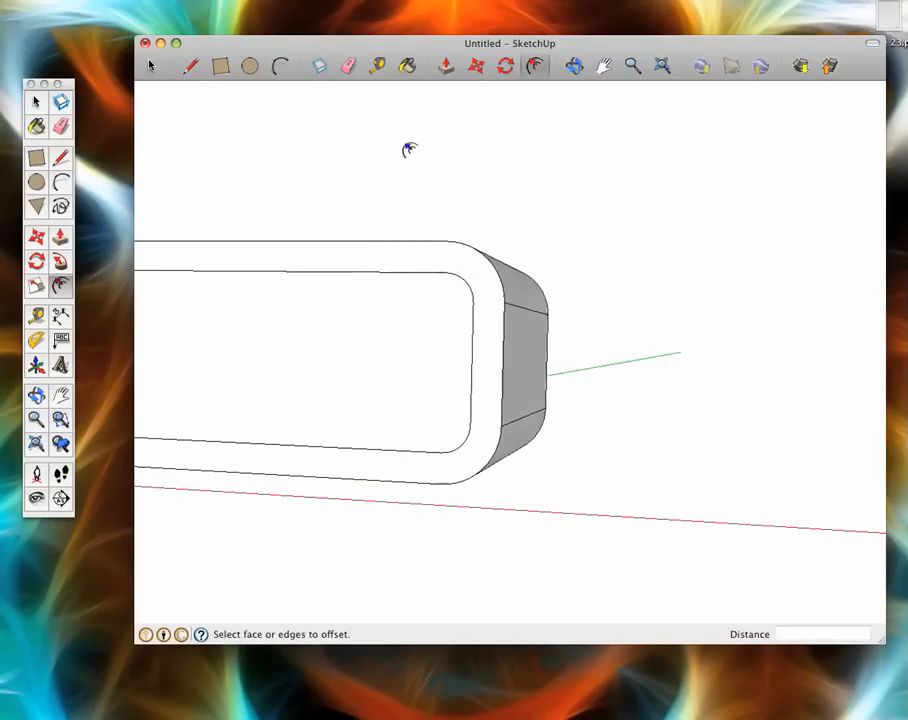
{"action": "key", "text": "p"}
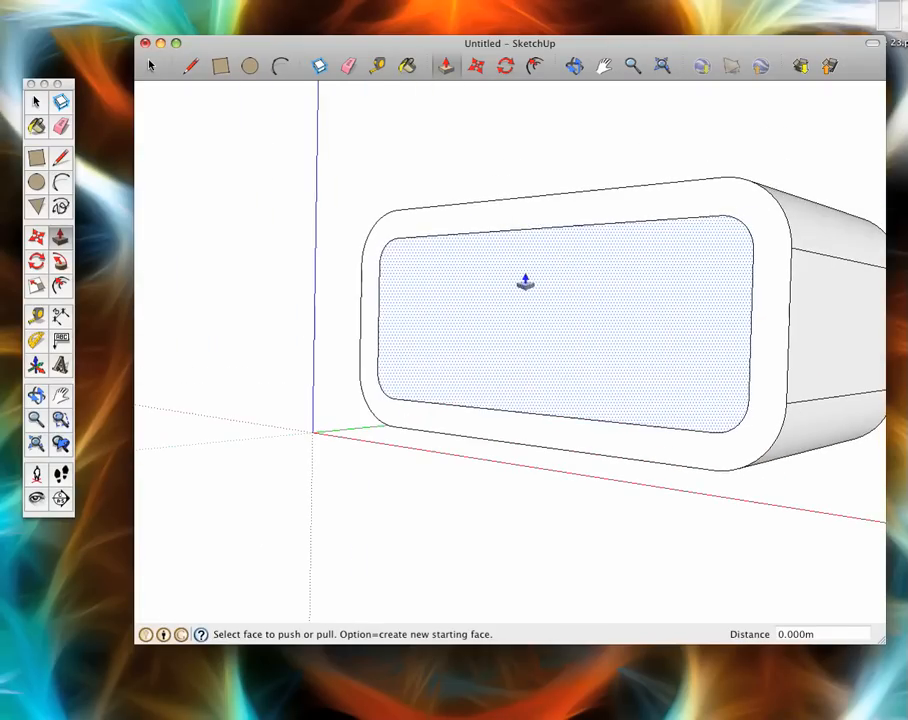
{"action": "mouse_move", "coordinate": [525, 282]}
{"action": "left_mouse_down"}
{"action": "mouse_move", "coordinate": [513, 306]}
{"action": "mouse_move", "coordinate": [523, 304]}
{"action": "left_mouse_up"}
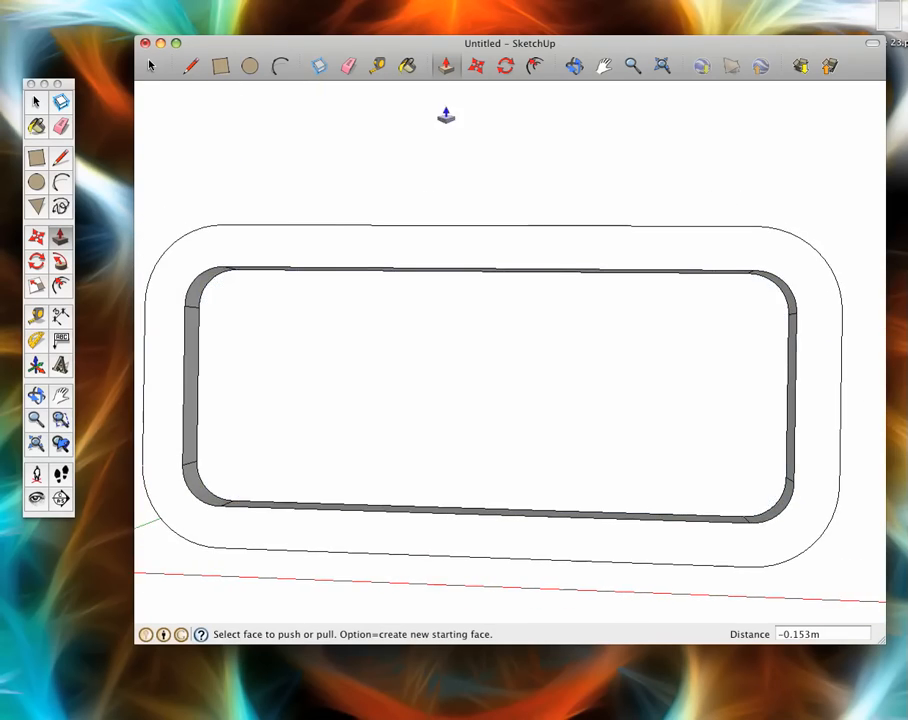
Draw a circle of about 0.21 m radius in the lower-right area of the recessed panel.
{"action": "left_click", "coordinate": [254, 67]}
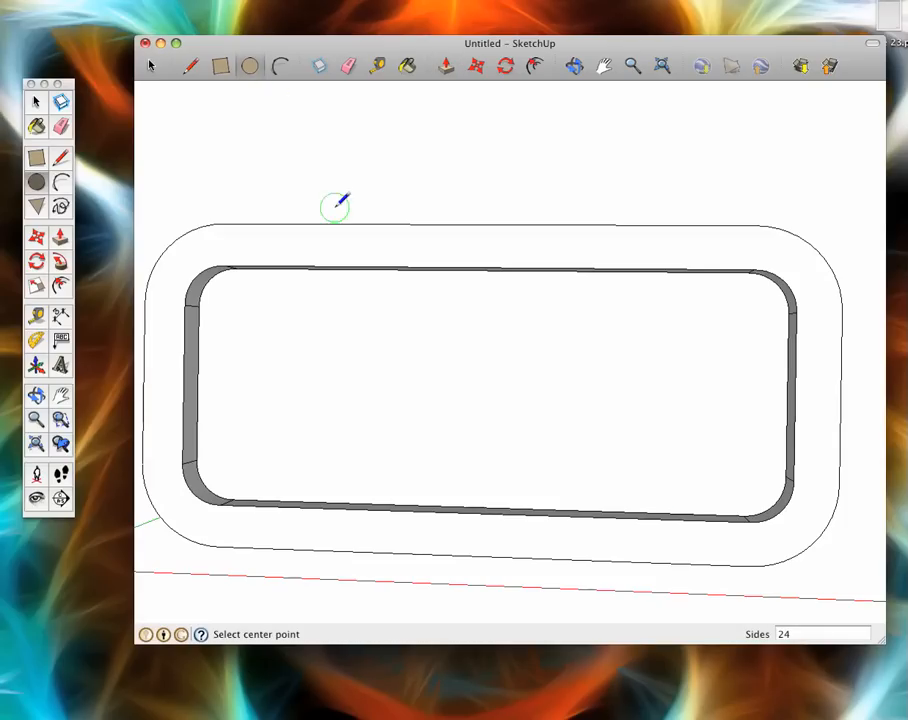
{"action": "left_click", "coordinate": [637, 407]}
{"action": "left_click", "coordinate": [670, 436]}
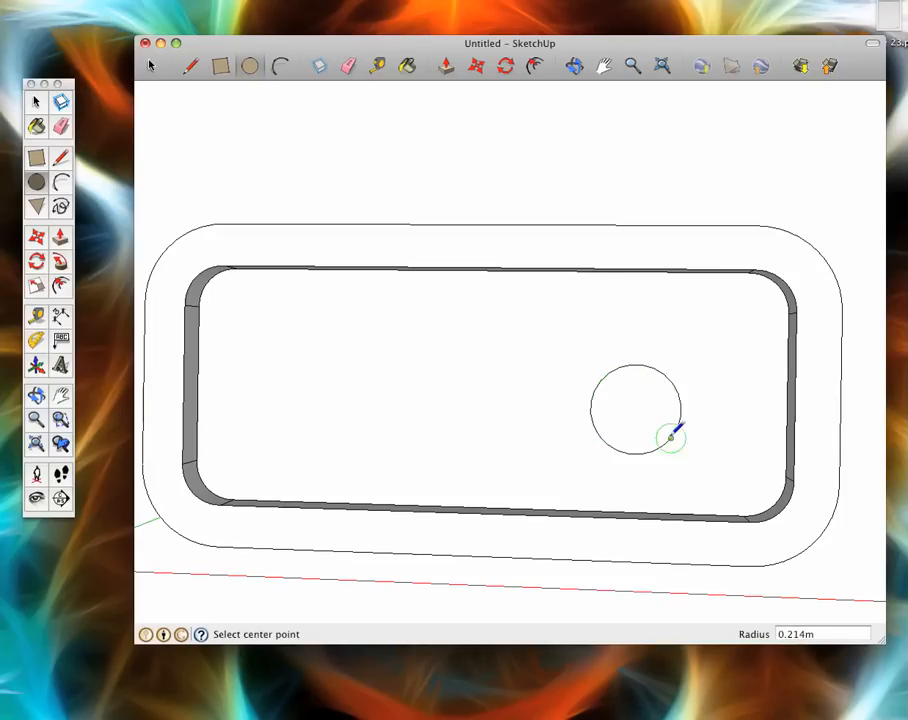
Move the circle about 0.14 m towards the panel's lower-right corner and pull it out about 0.19 m as a knob.
{"action": "left_click", "coordinate": [476, 67]}
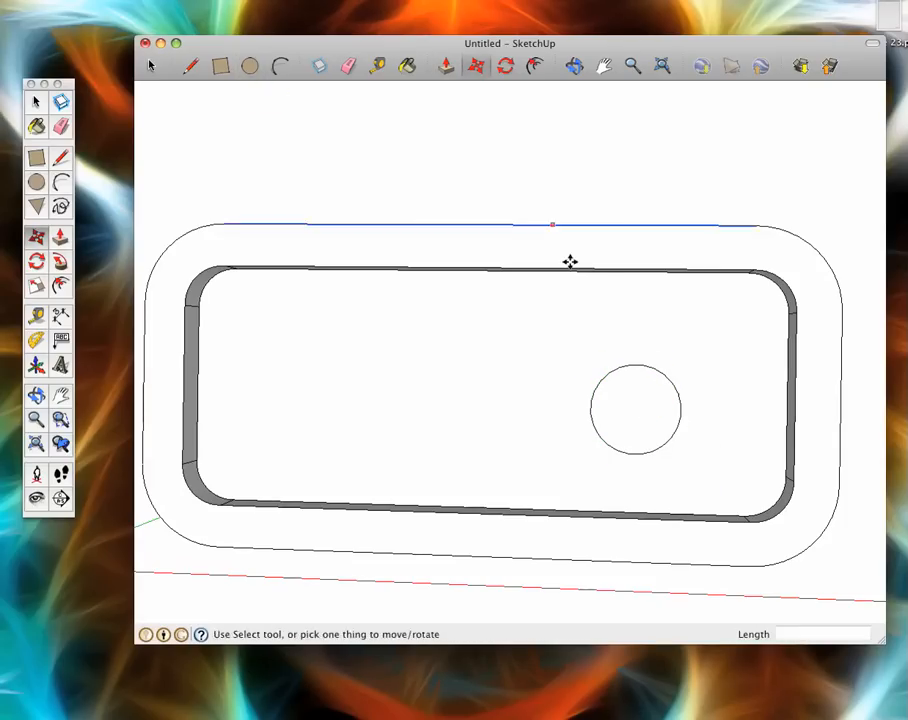
{"action": "left_click", "coordinate": [635, 407]}
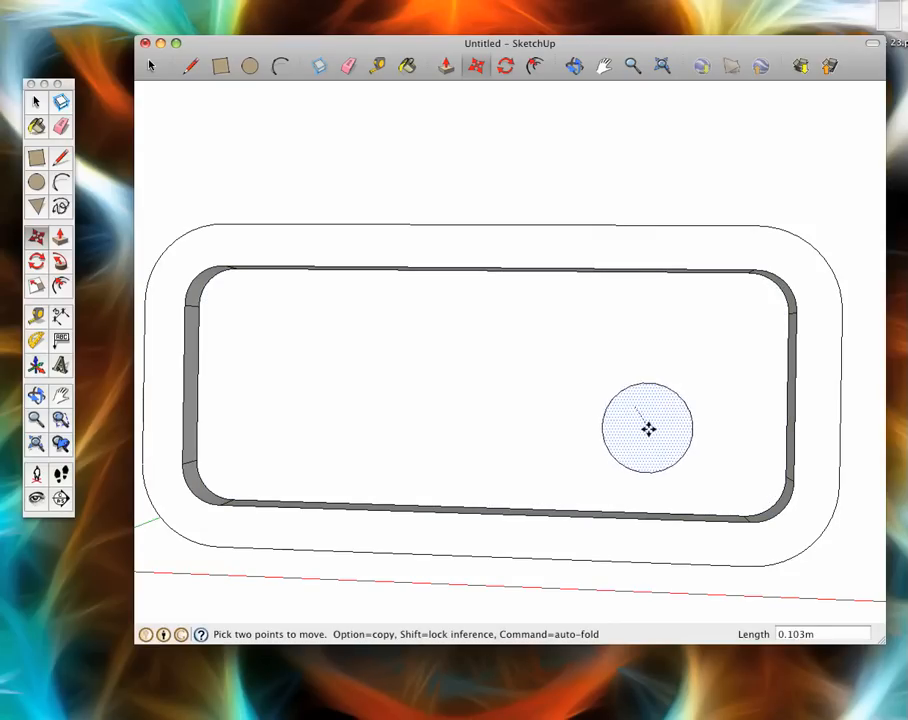
{"action": "left_click", "coordinate": [654, 427]}
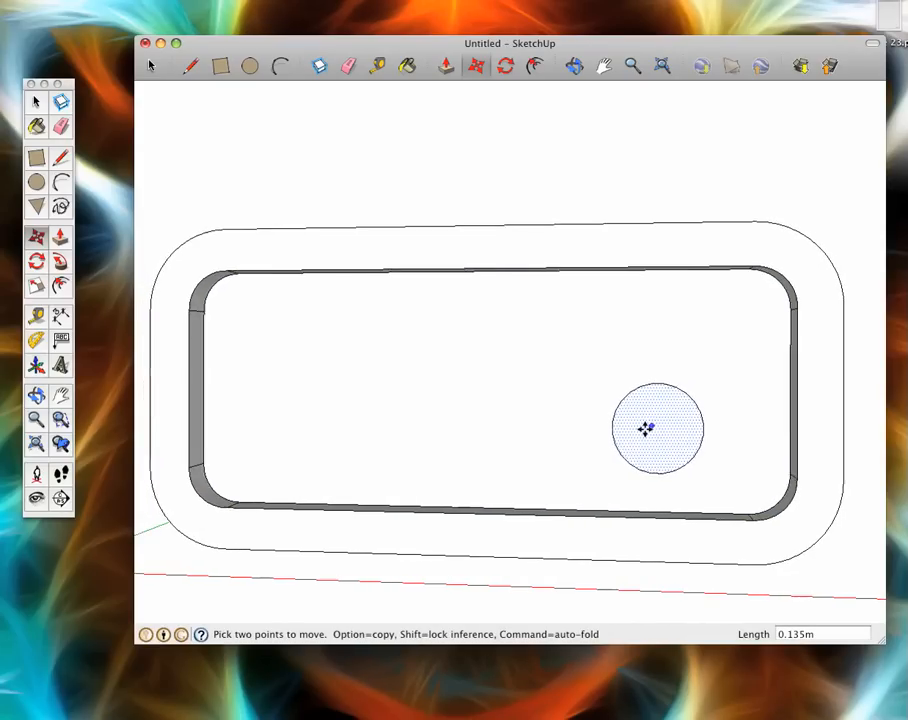
{"action": "left_click", "coordinate": [447, 66]}
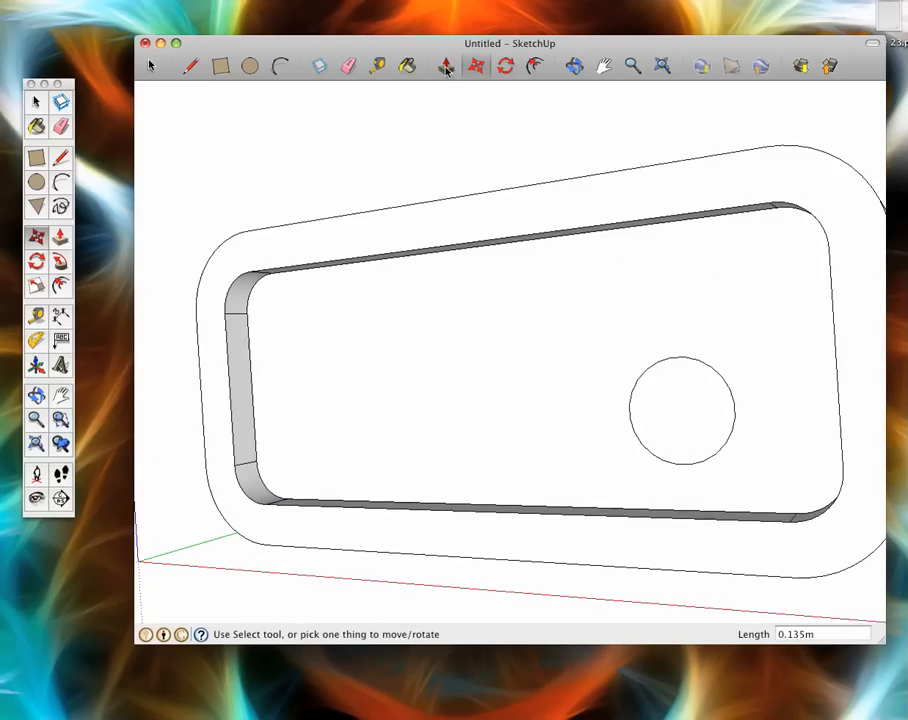
{"action": "left_click_drag", "start_coordinate": [608, 416], "coordinate": [592, 429]}
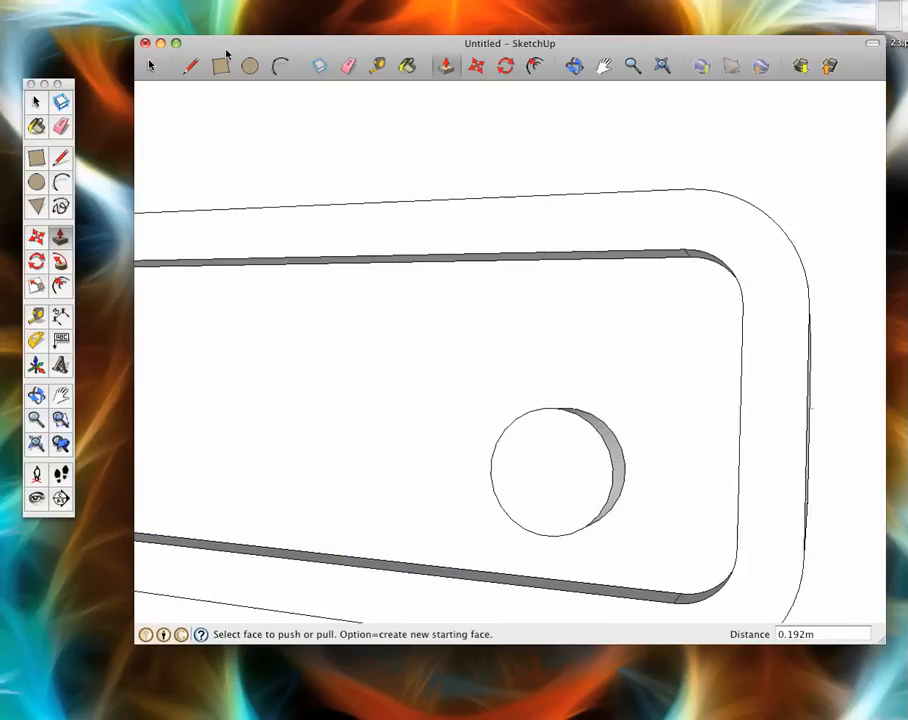
Draw a rectangle of about 0.42 by 0.18 m in the upper middle of the recessed panel.
{"action": "key", "text": "r"}
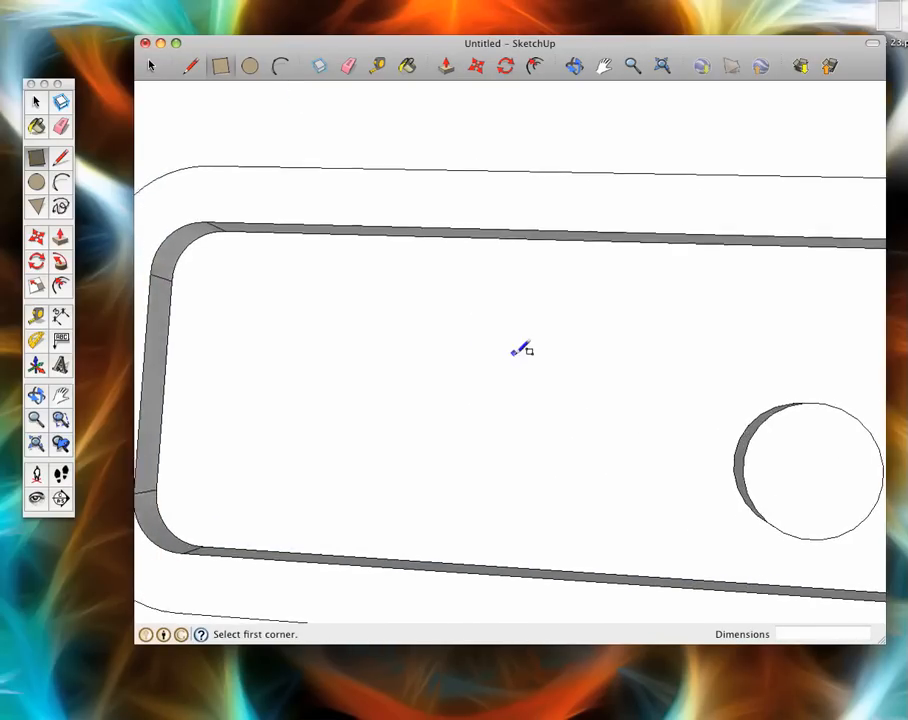
{"action": "left_click", "coordinate": [471, 303]}
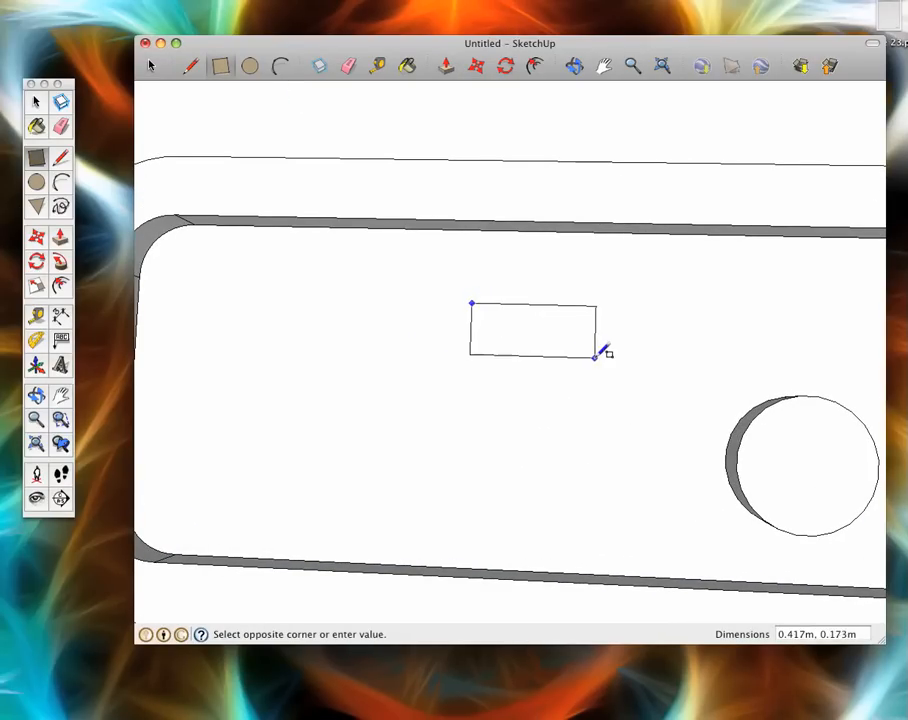
{"action": "left_click", "coordinate": [597, 358]}
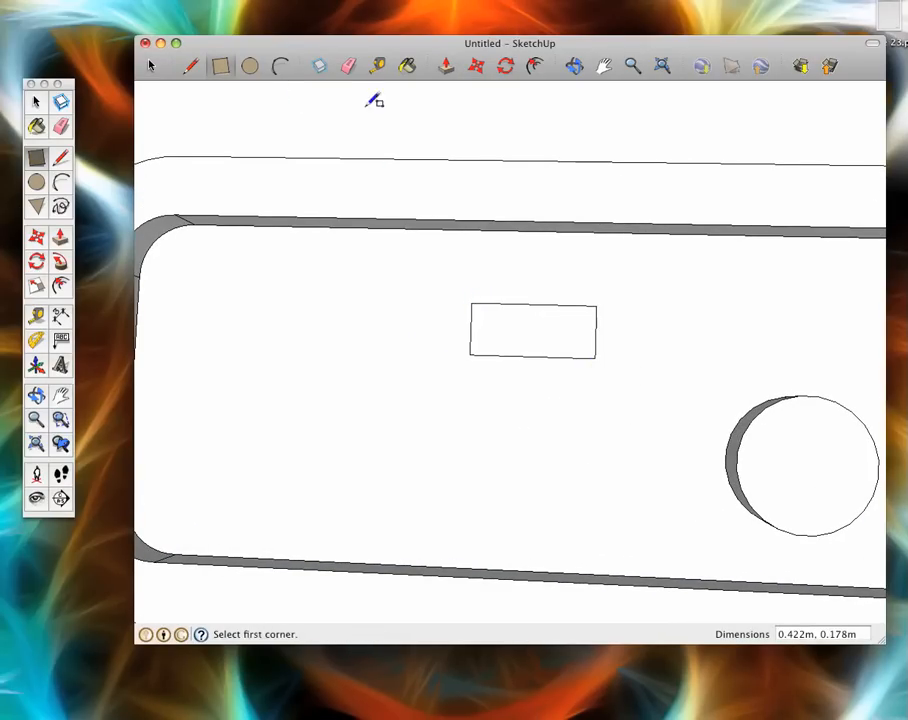
Draw a small circle of about 0.085 m radius near the recessed panel's lower-left corner.
{"action": "left_click", "coordinate": [251, 67]}
{"action": "left_click", "coordinate": [186, 465]}
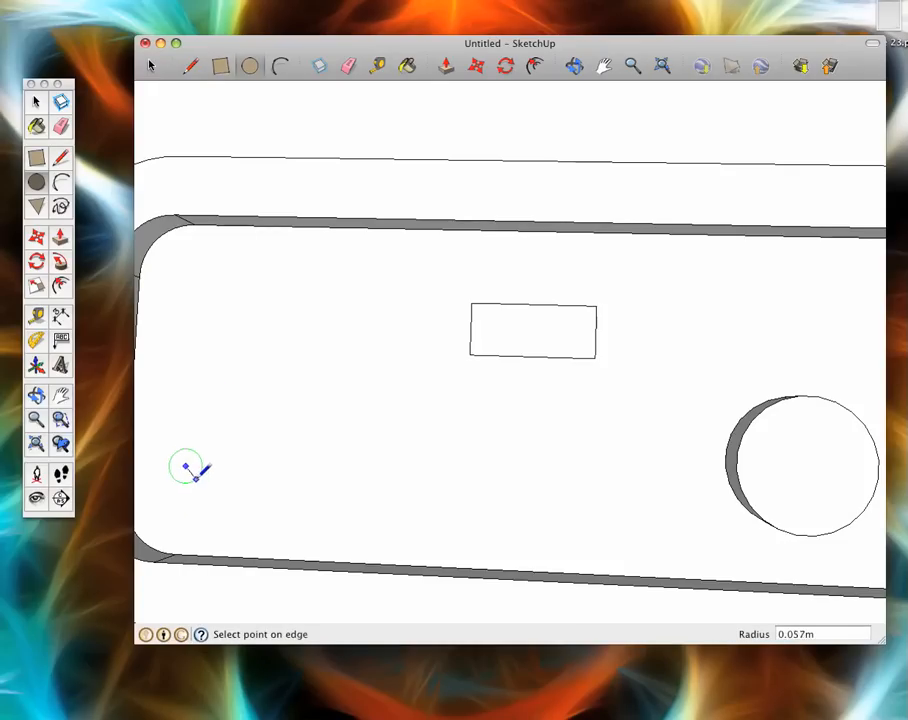
{"action": "left_click", "coordinate": [206, 478]}
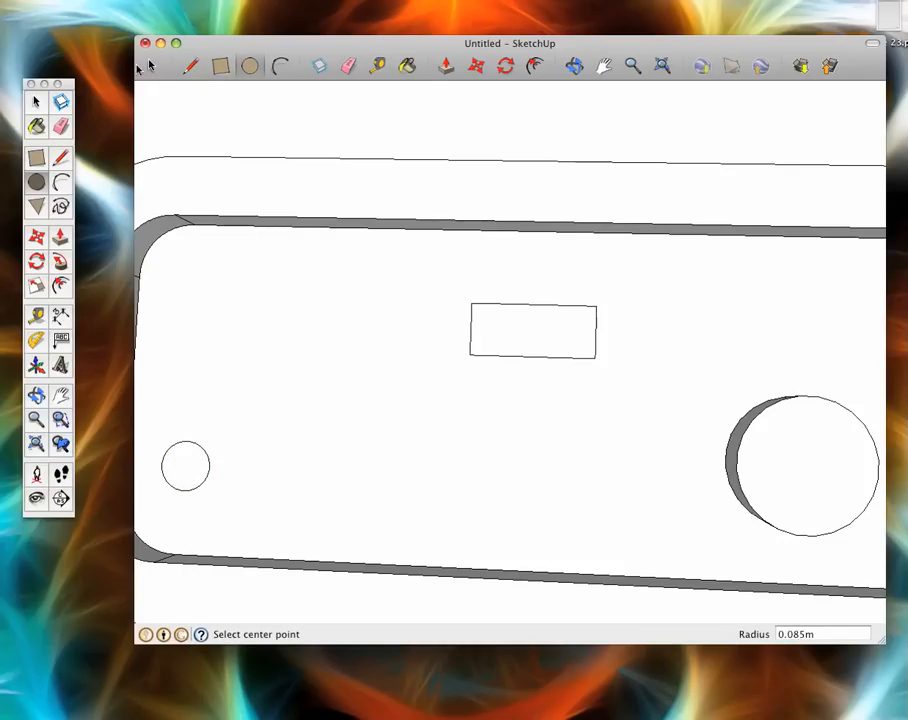
Copy the small circle and place three evenly spaced copies to its right, forming a horizontal row of four.
{"action": "left_click", "coordinate": [152, 67]}
{"action": "left_click", "coordinate": [182, 464]}
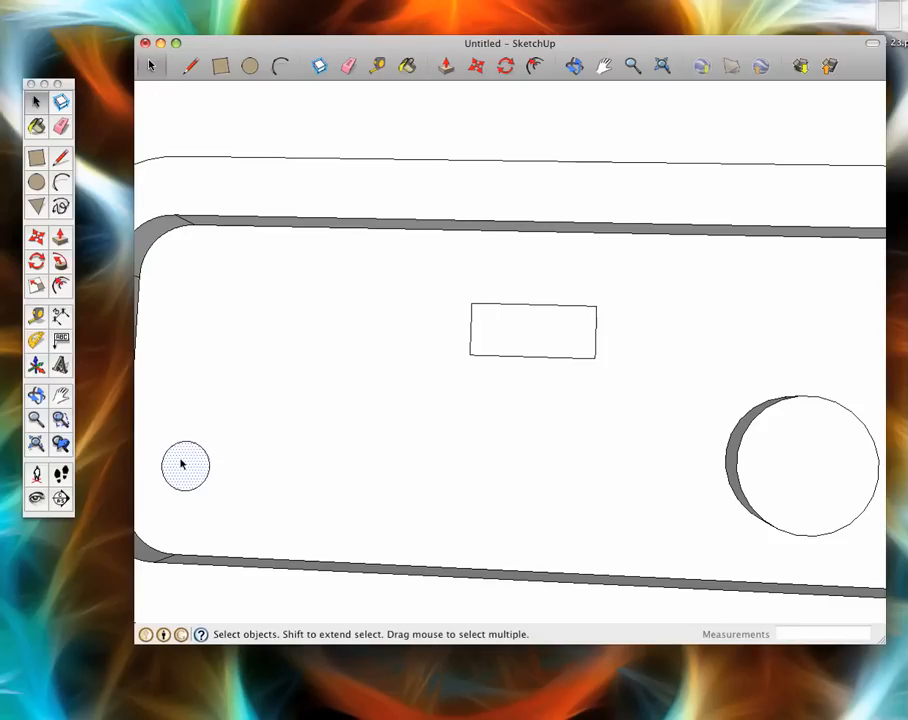
{"action": "key", "text": "super+c"}
{"action": "key", "text": "super+v"}
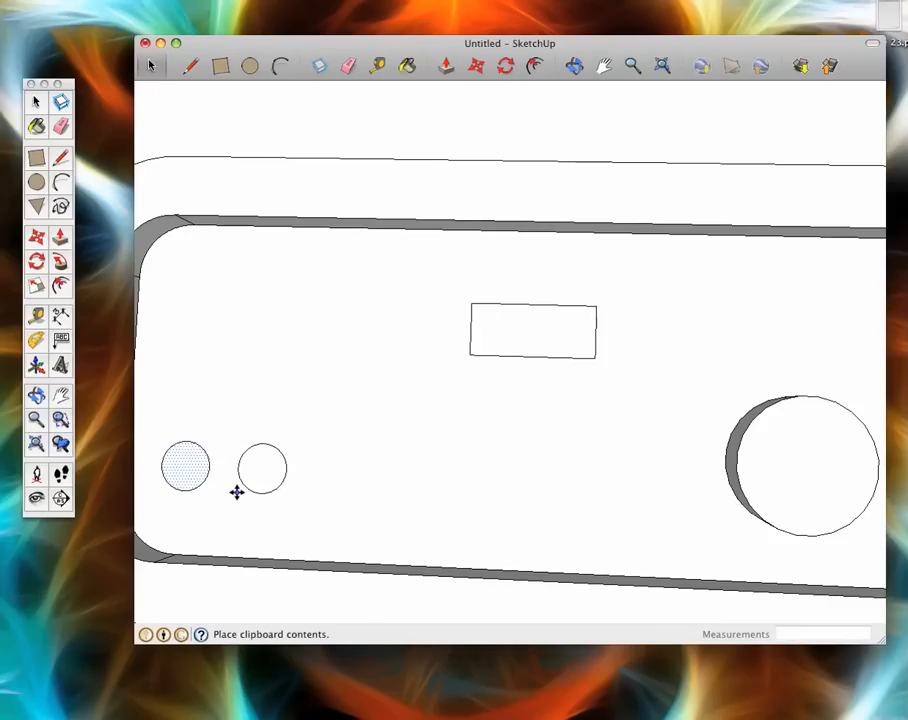
{"action": "left_click", "coordinate": [236, 492]}
{"action": "key", "text": "super+v"}
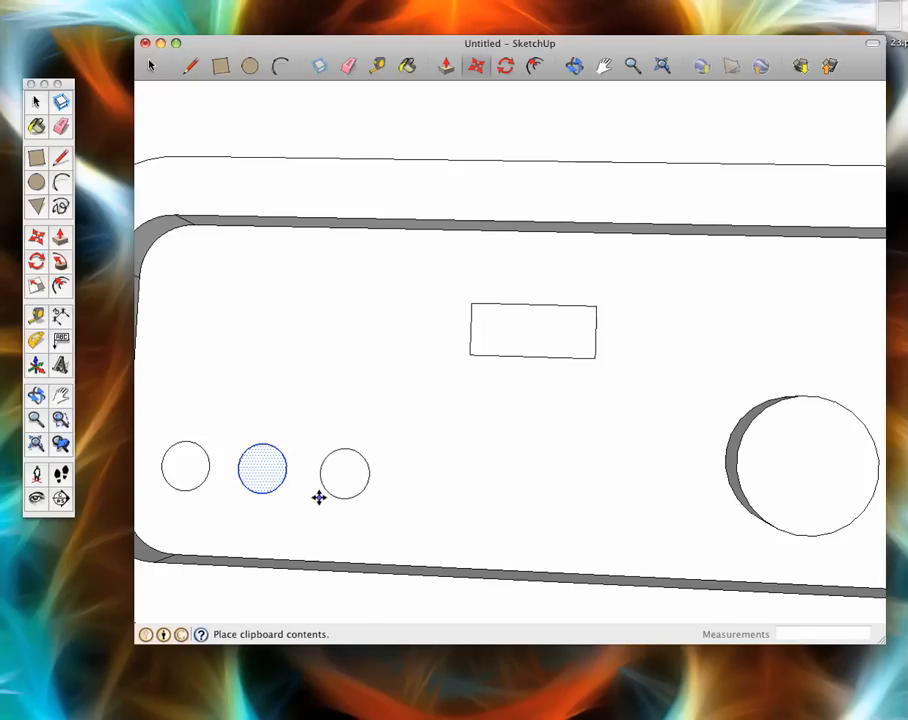
{"action": "left_click", "coordinate": [317, 494]}
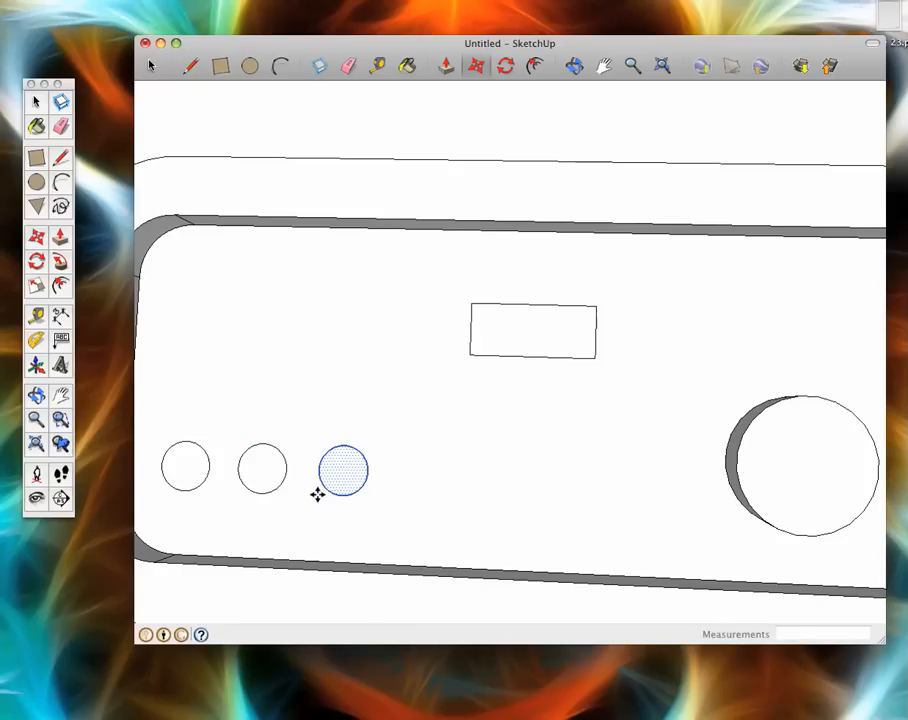
{"action": "key", "text": "super+v"}
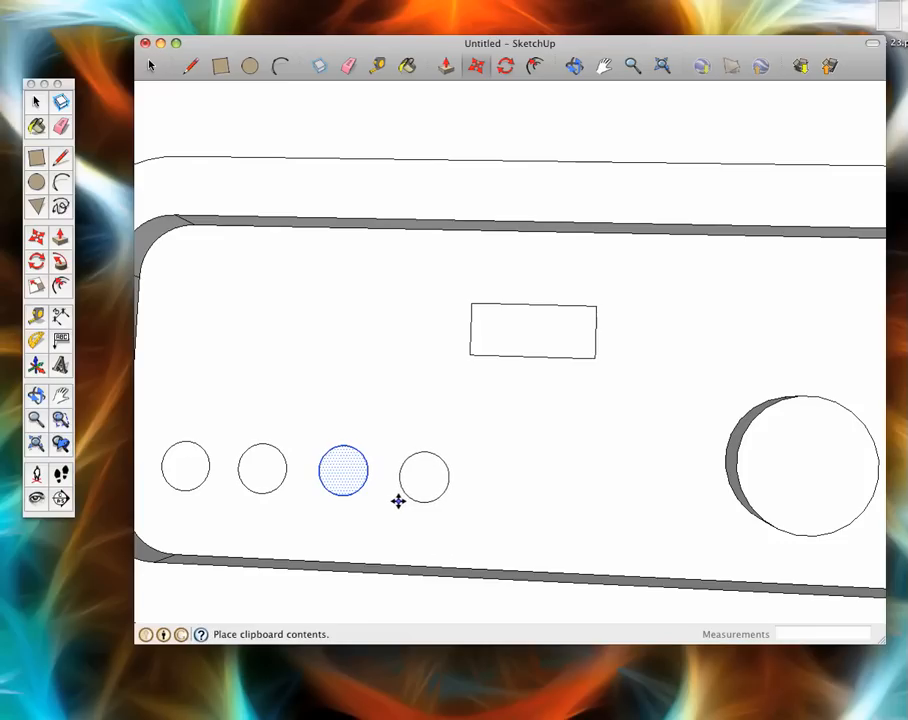
{"action": "left_click", "coordinate": [398, 498]}
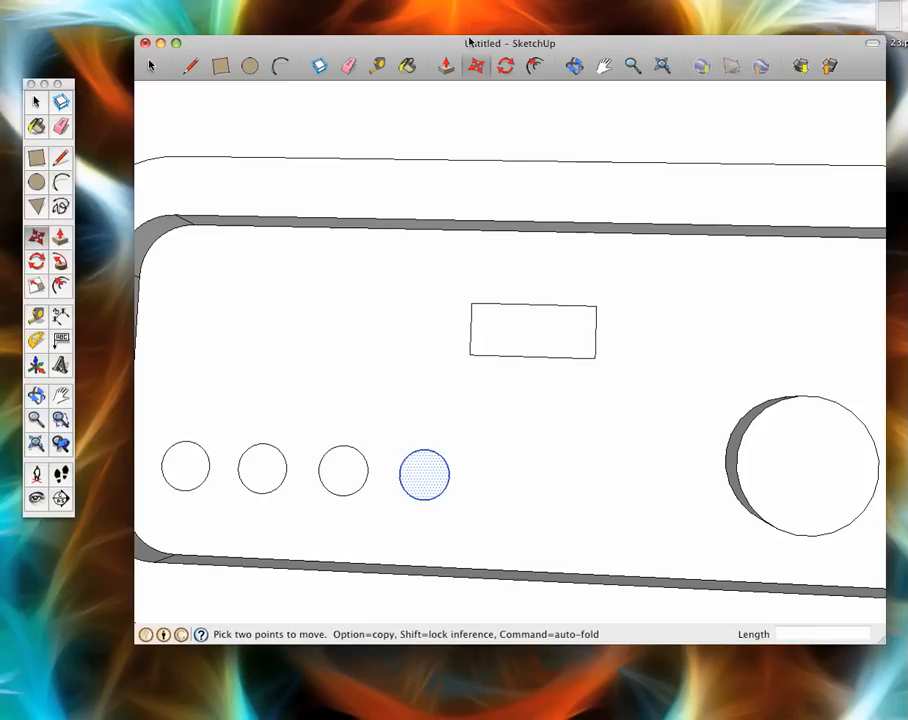
Pull out the four small circles about 0.09 m each, matching the first one's height, to form buttons.
{"action": "left_click", "coordinate": [446, 66]}
{"action": "left_click", "coordinate": [180, 466]}
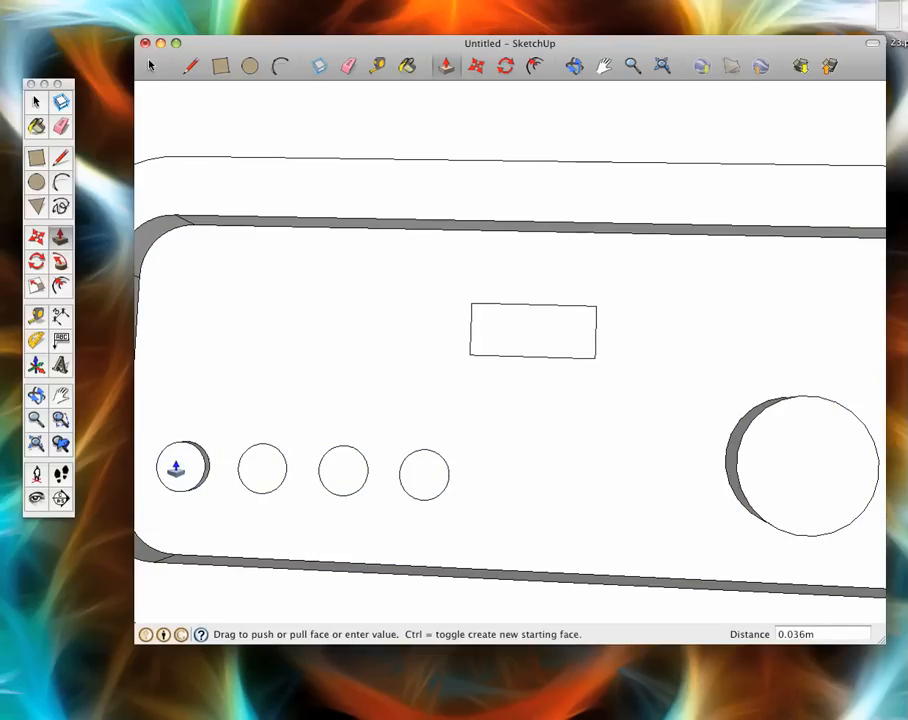
{"action": "left_click", "coordinate": [170, 472]}
{"action": "left_click", "coordinate": [255, 470]}
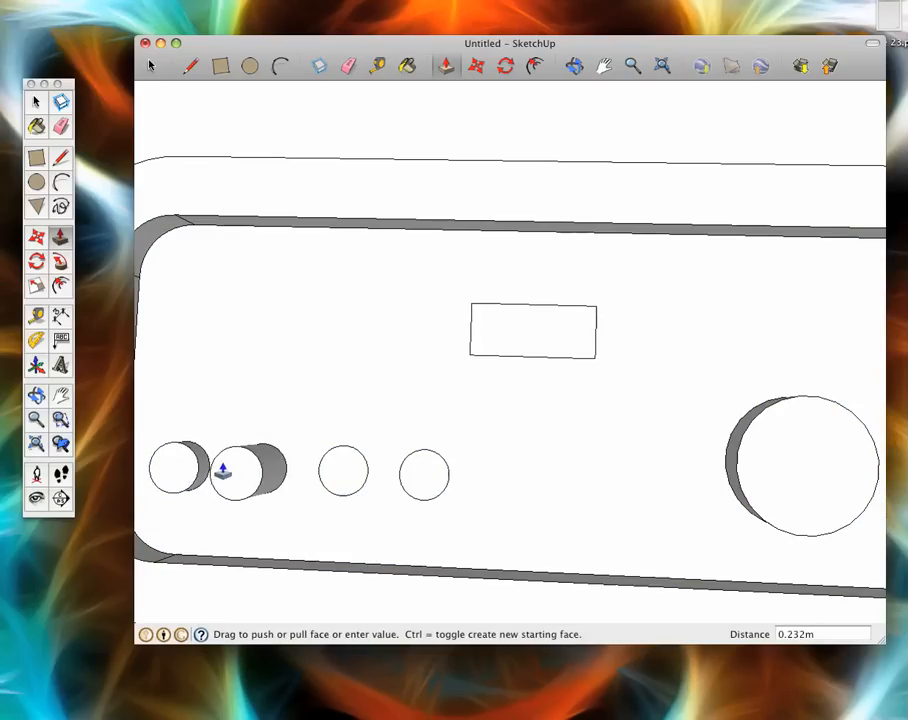
{"action": "left_click", "coordinate": [170, 468]}
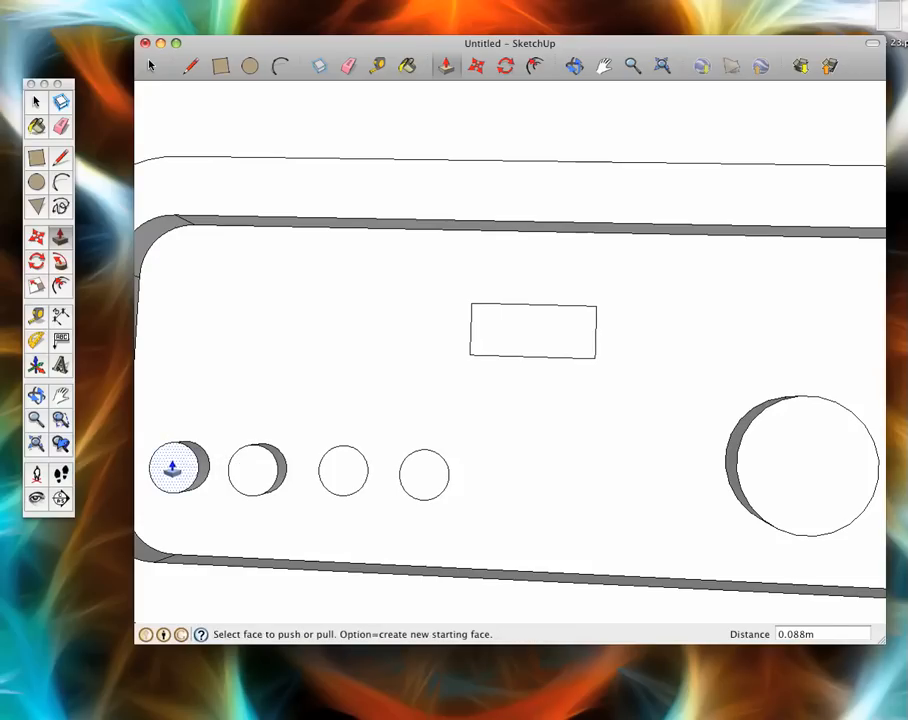
{"action": "left_click", "coordinate": [343, 471]}
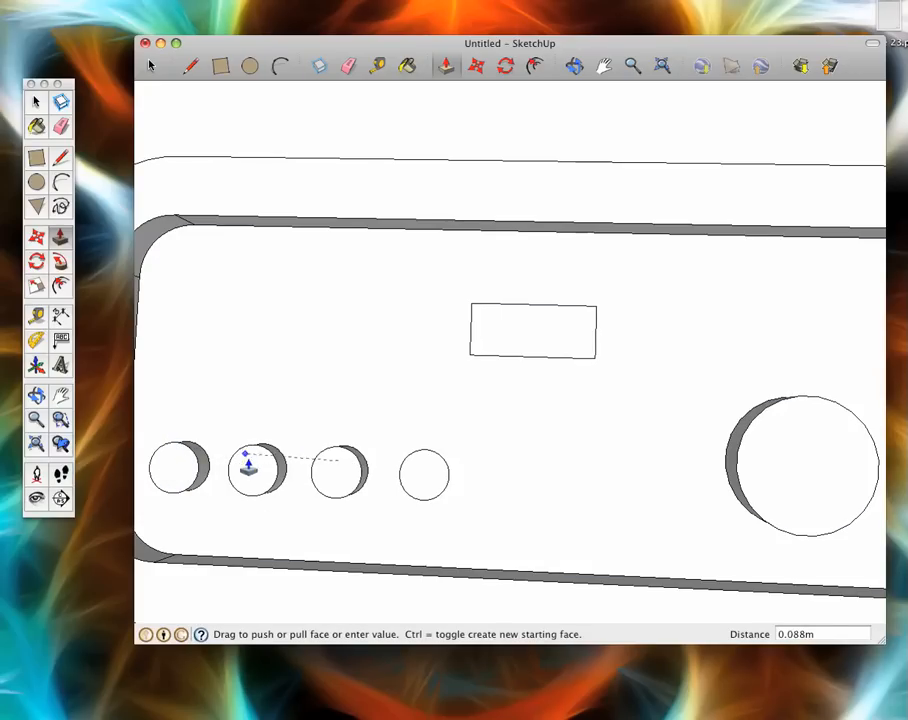
{"action": "left_click", "coordinate": [253, 473]}
{"action": "left_click", "coordinate": [422, 472]}
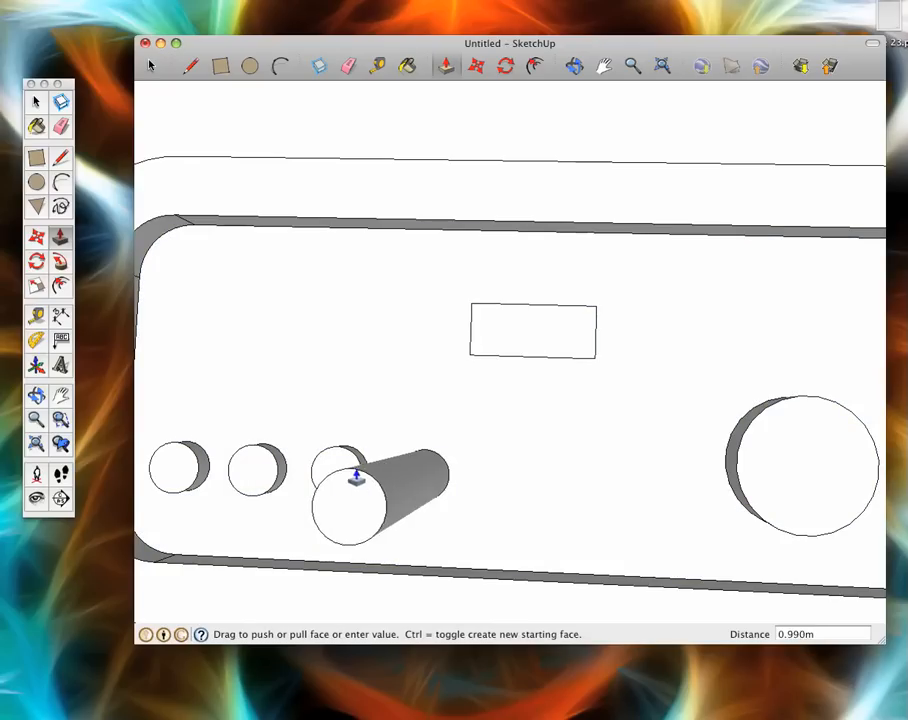
{"action": "left_click", "coordinate": [335, 470]}
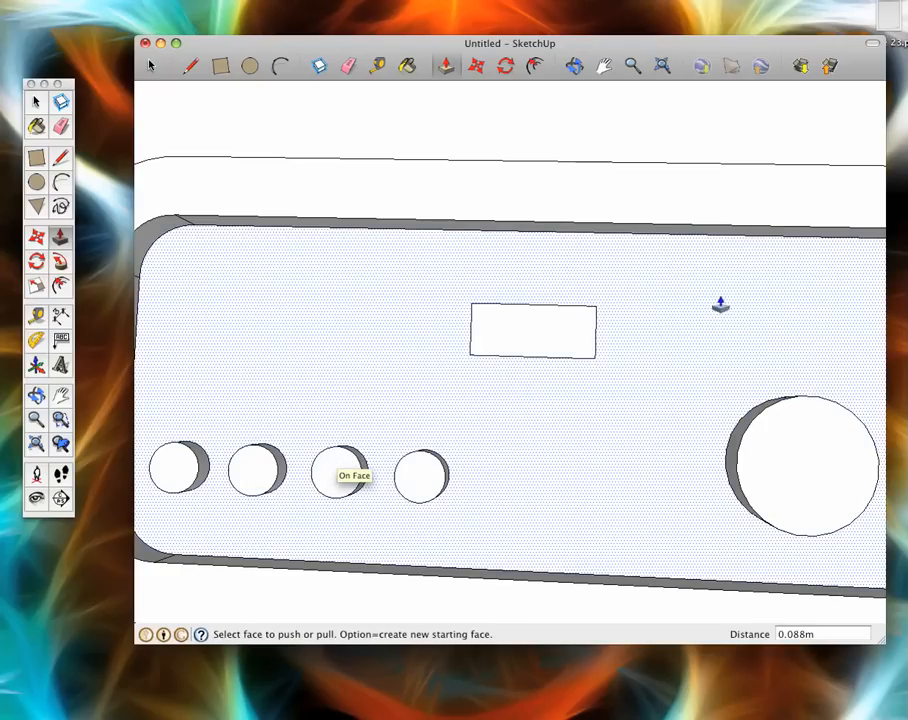
Draw a small circle of about 0.044 m radius on the recessed panel, just right of the rectangle.
{"action": "scroll", "coordinate": [718, 305], "scroll_direction": "right", "scroll_amount": 5}
{"action": "scroll", "coordinate": [718, 305], "scroll_direction": "down", "scroll_amount": 6}
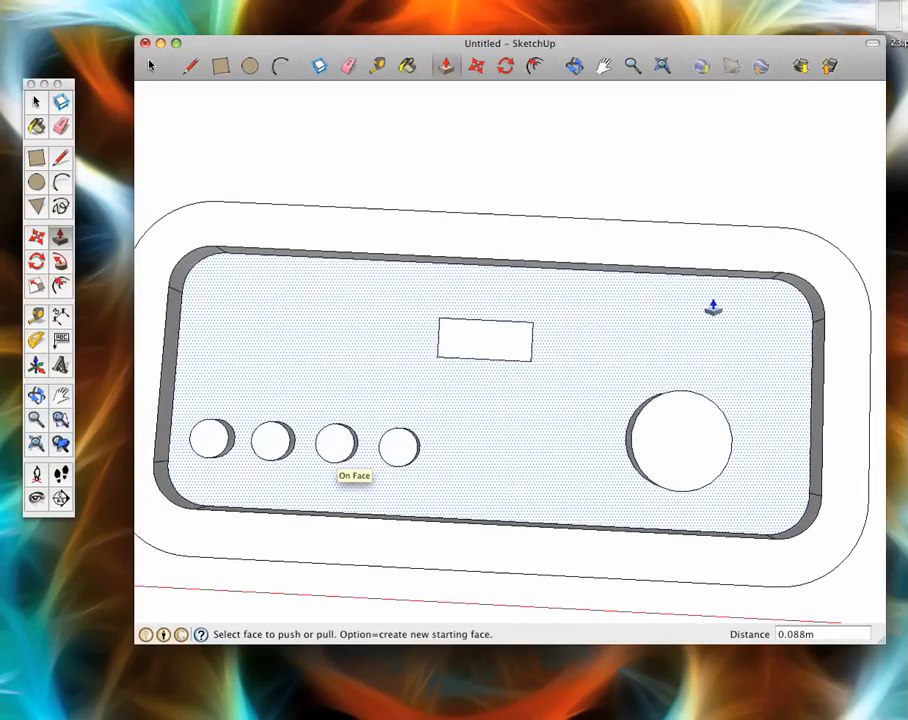
{"action": "left_click", "coordinate": [250, 66]}
{"action": "left_click", "coordinate": [581, 335]}
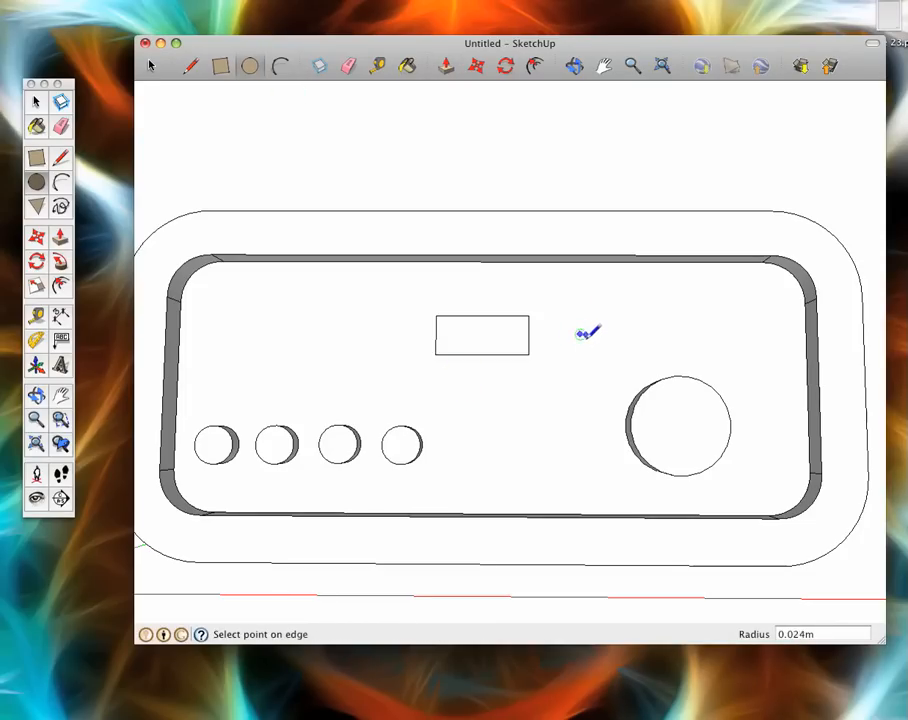
{"action": "left_click", "coordinate": [589, 341]}
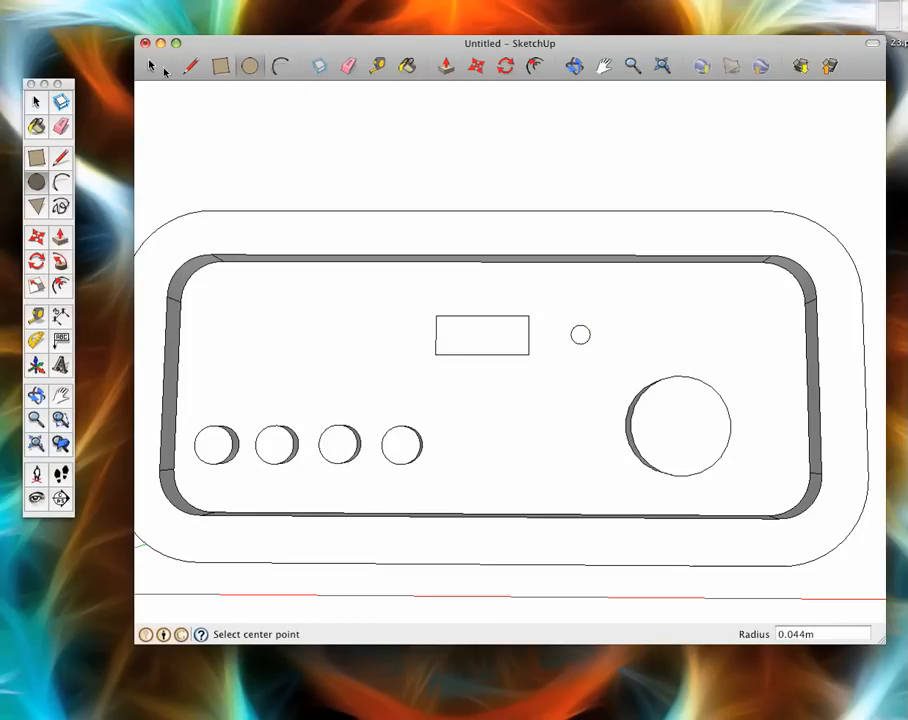
Copy the new small circle and place two copies to its right, forming a row of three above the large knob.
{"action": "left_click", "coordinate": [156, 67]}
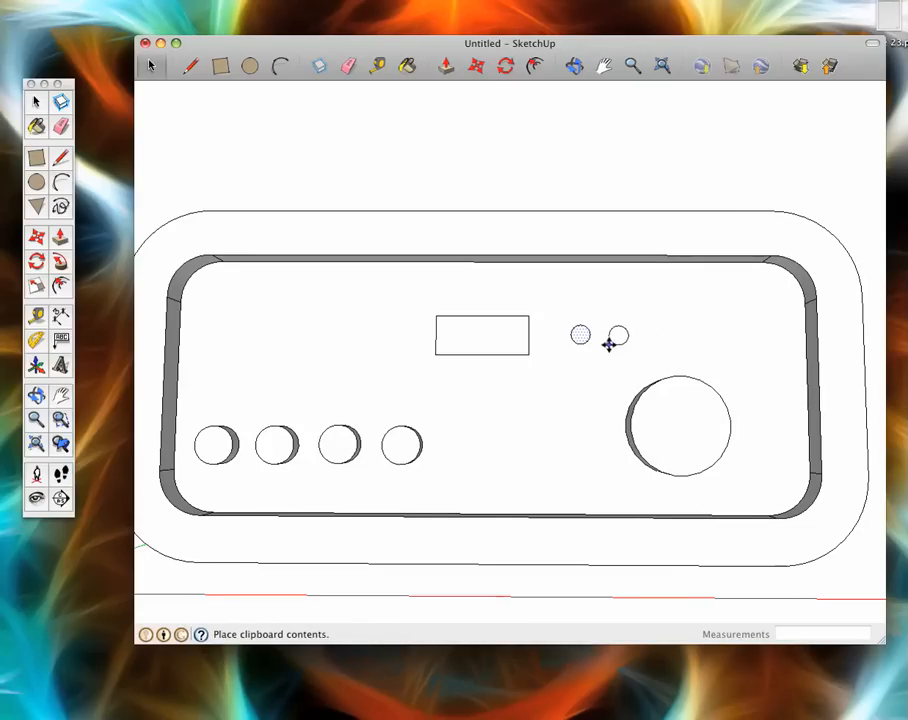
{"action": "left_click", "coordinate": [614, 343]}
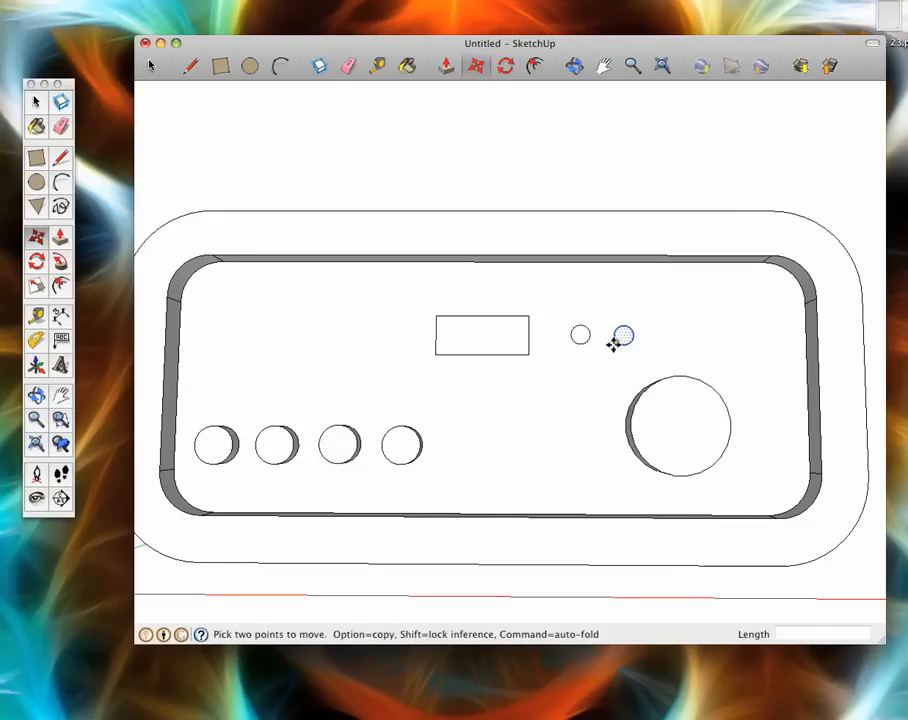
{"action": "key", "text": "super+v"}
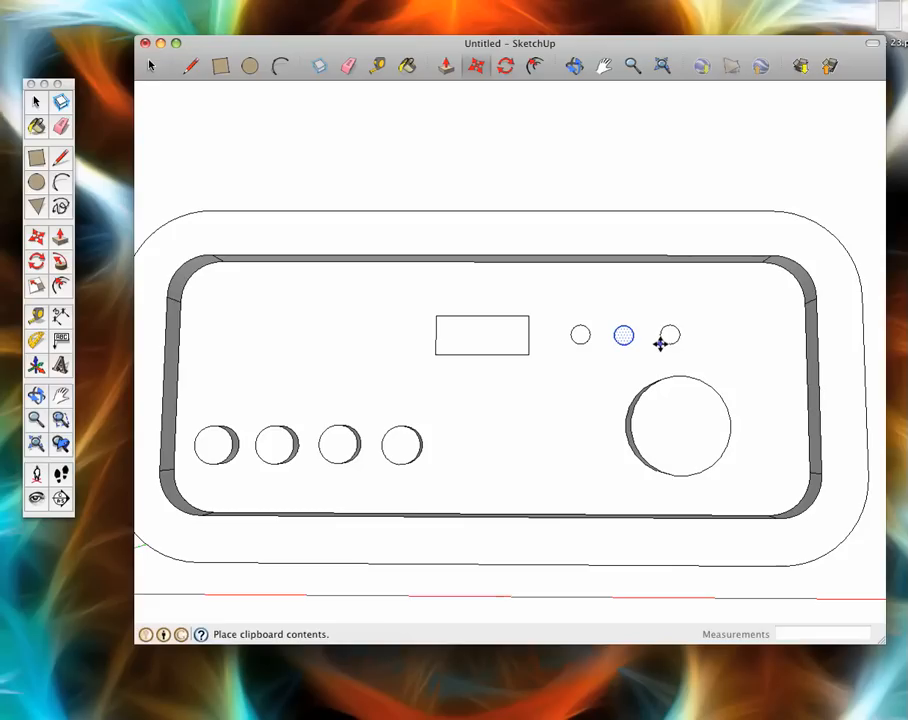
{"action": "left_click", "coordinate": [659, 343]}
{"action": "key", "text": "m"}
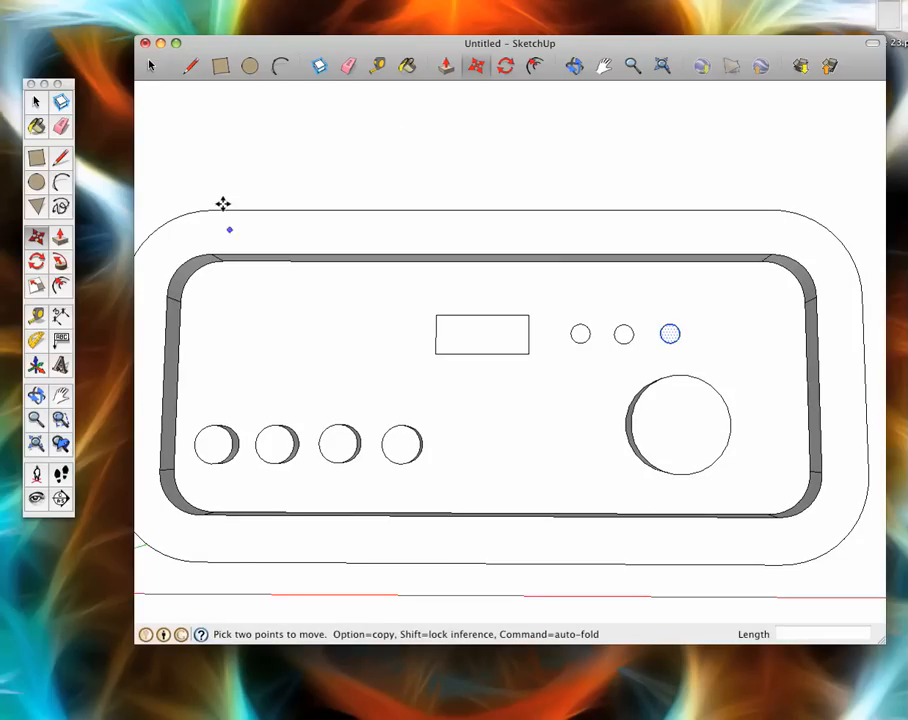
Draw a square of about 0.205 by 0.205 m on the recessed panel, above the row of four buttons.
{"action": "left_click", "coordinate": [221, 67]}
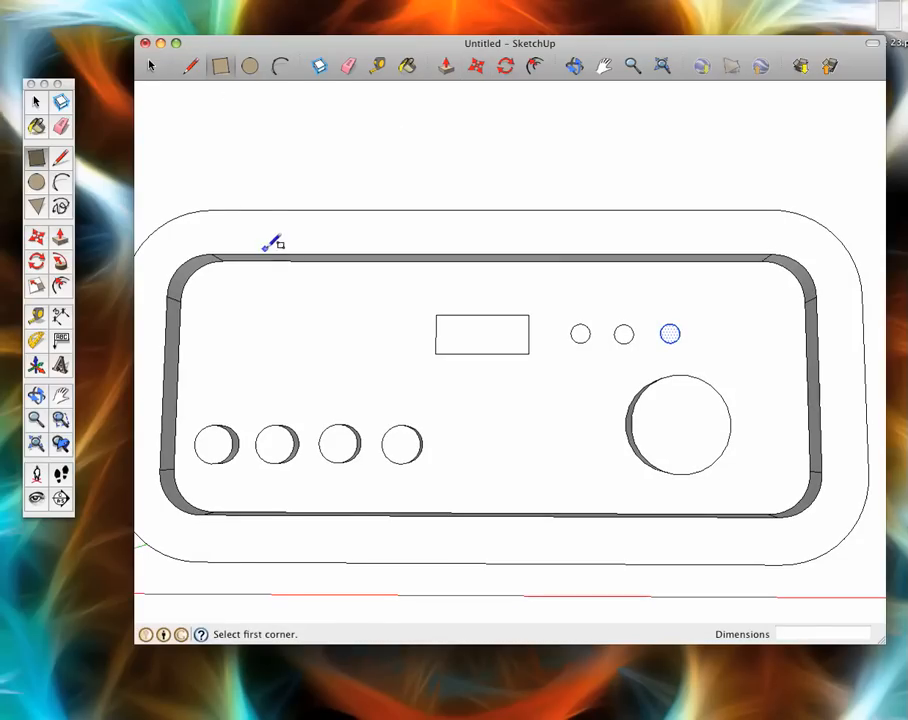
{"action": "left_click", "coordinate": [281, 329]}
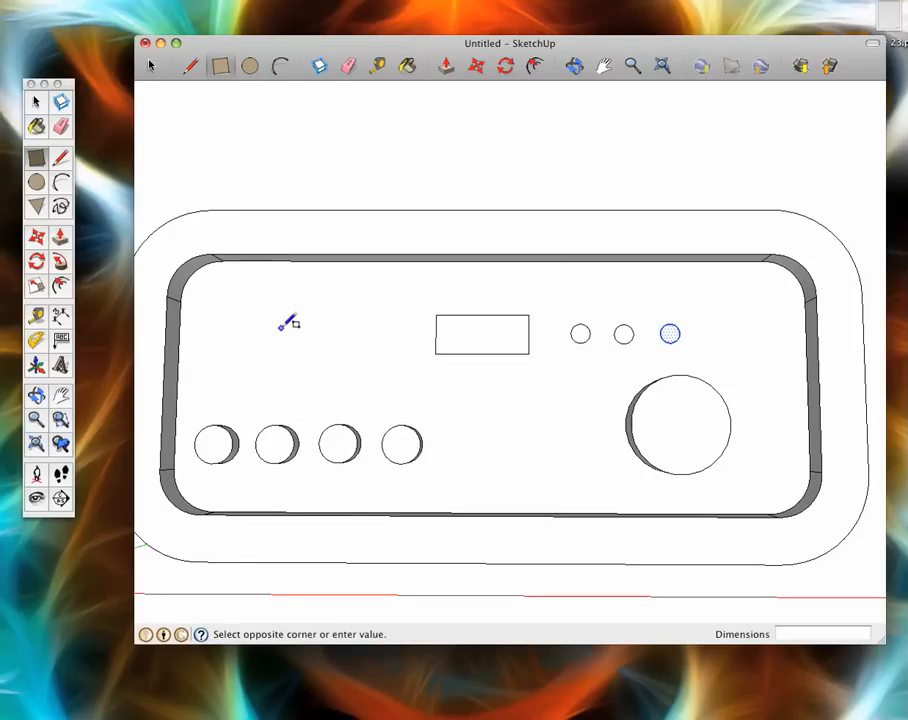
{"action": "left_click", "coordinate": [326, 374]}
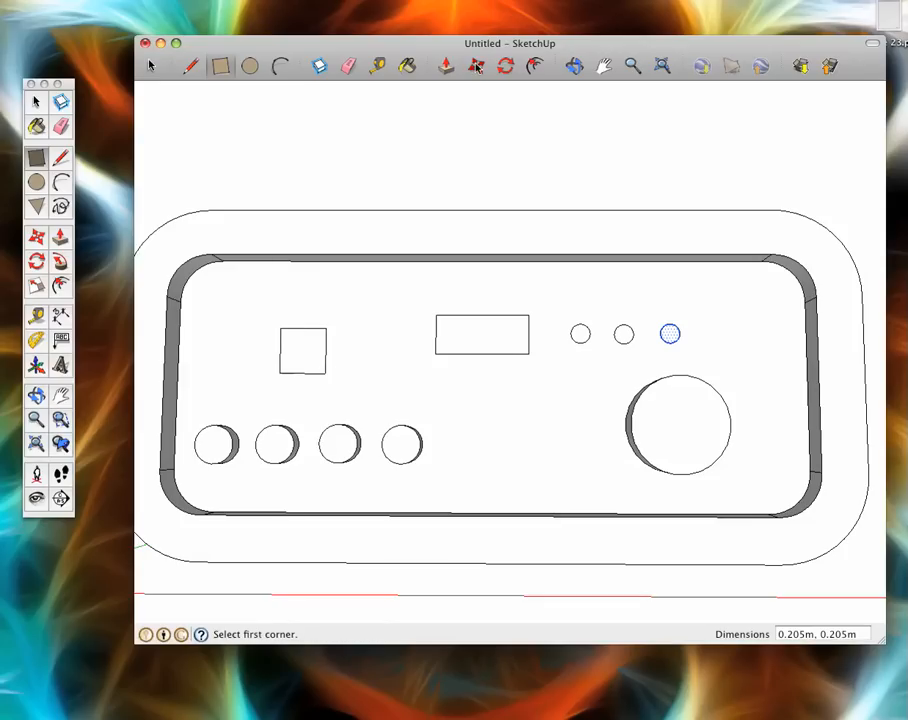
{"action": "left_click", "coordinate": [477, 67]}
{"action": "left_click_drag", "start_coordinate": [305, 356], "coordinate": [302, 338]}
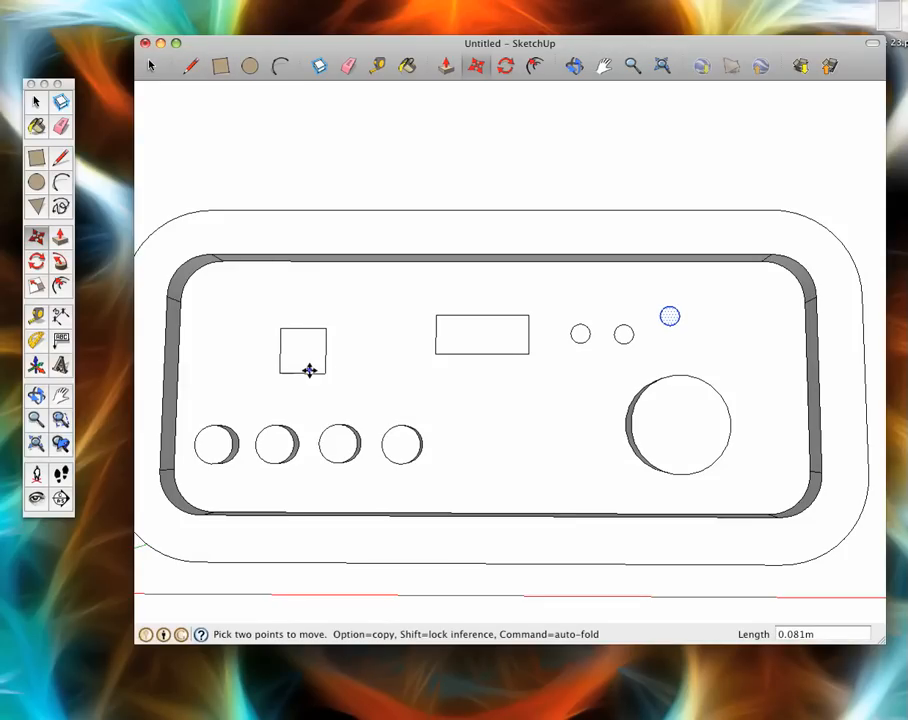
{"action": "left_click_drag", "start_coordinate": [669, 316], "coordinate": [675, 336]}
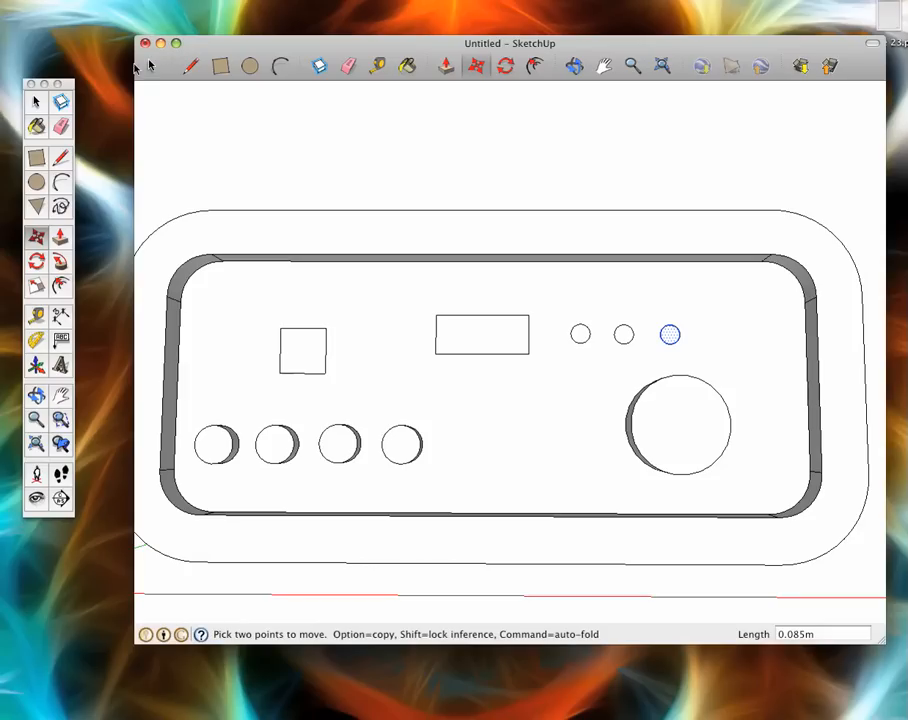
Move the square up about 0.074 m along the blue axis, roughly level with the rectangle, and clear the selection.
{"action": "left_click", "coordinate": [151, 66]}
{"action": "left_click", "coordinate": [300, 357]}
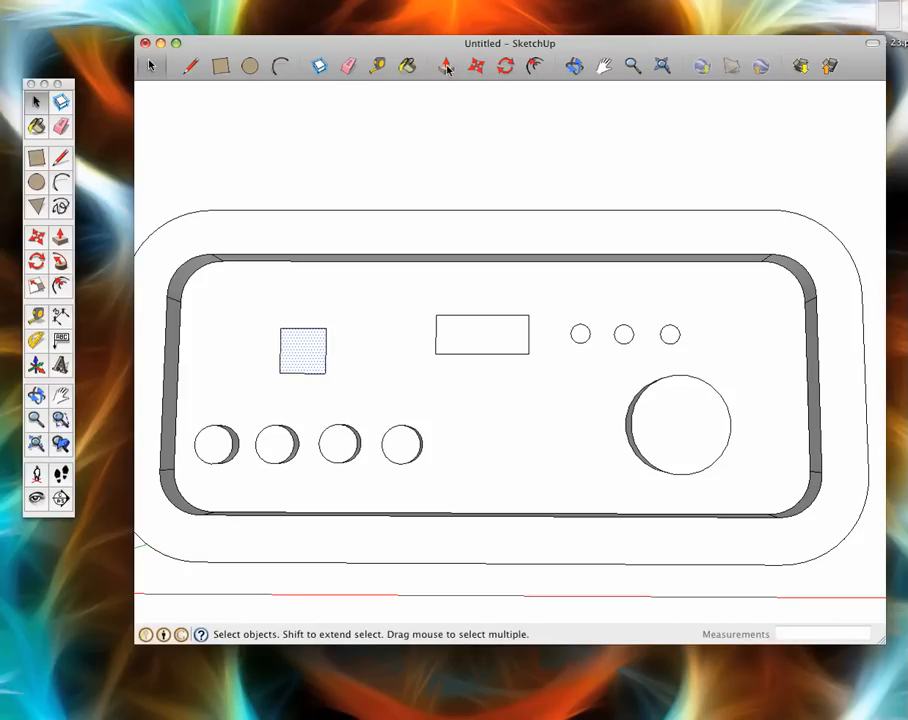
{"action": "left_click", "coordinate": [477, 66]}
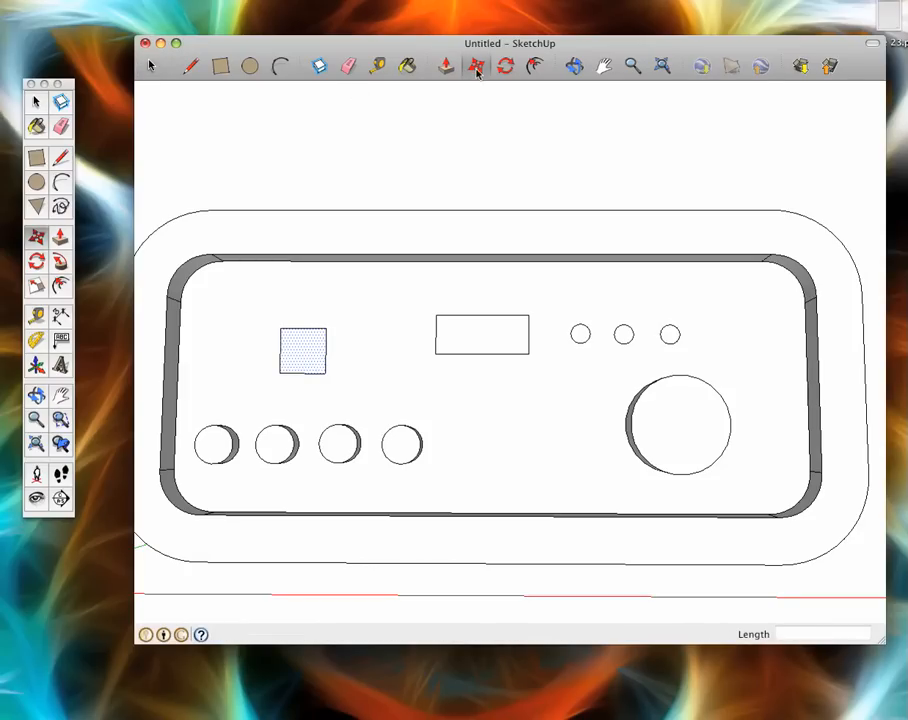
{"action": "left_click", "coordinate": [302, 357]}
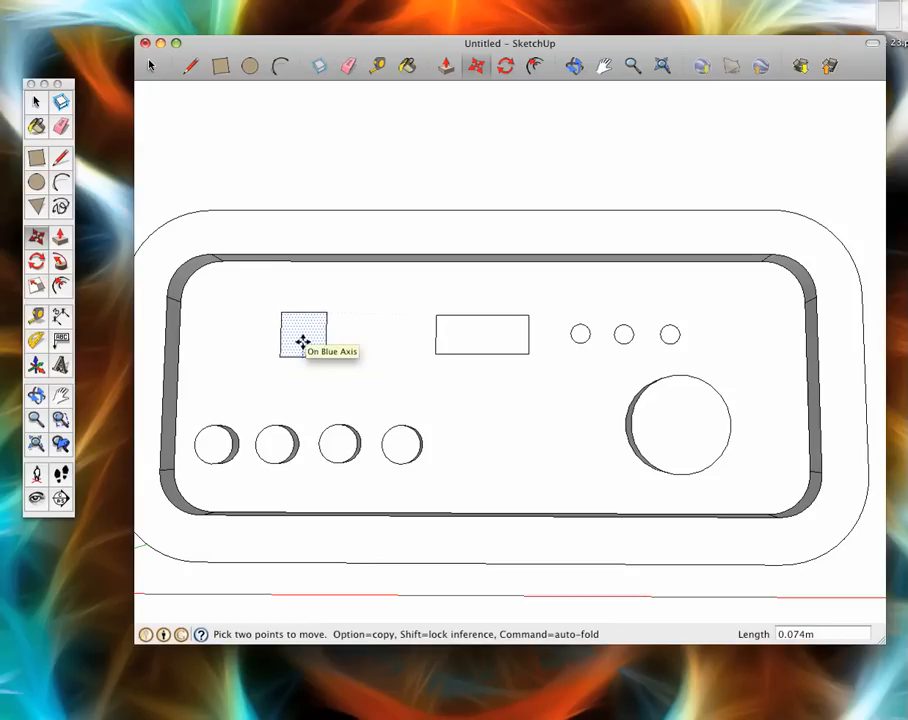
{"action": "left_click", "coordinate": [303, 342]}
{"action": "scroll", "coordinate": [323, 418], "scroll_direction": "down", "scroll_amount": 6}
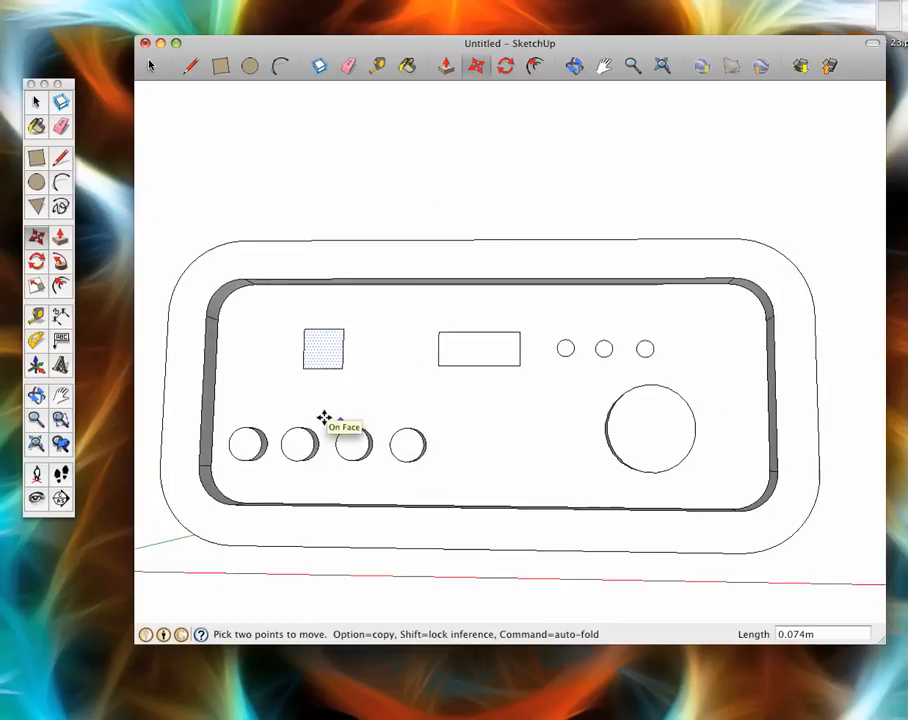
{"action": "scroll", "coordinate": [323, 418], "scroll_direction": "down", "scroll_amount": 2}
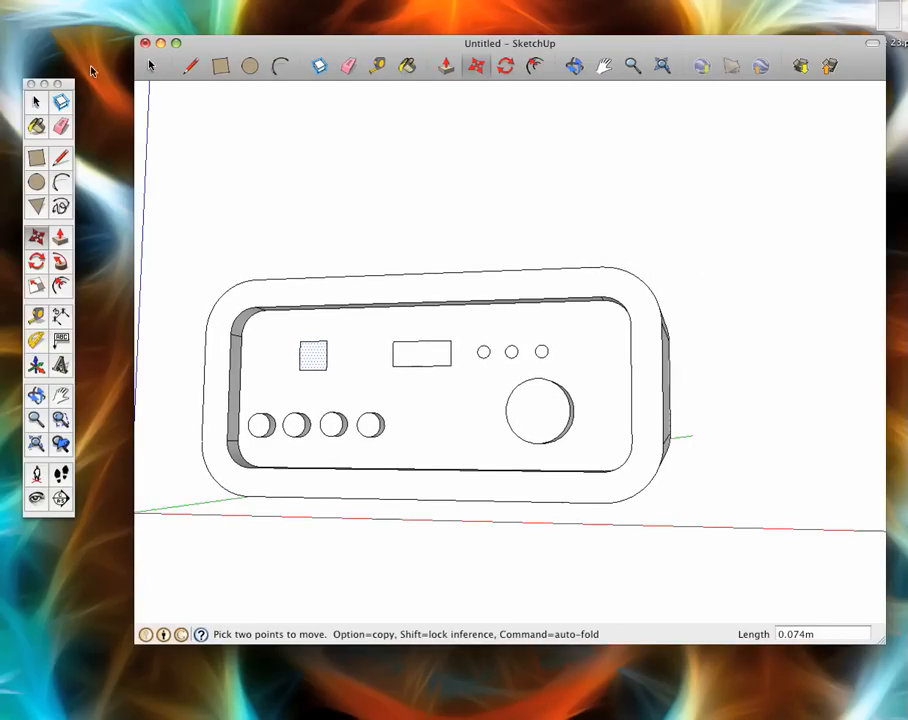
{"action": "left_click", "coordinate": [152, 66]}
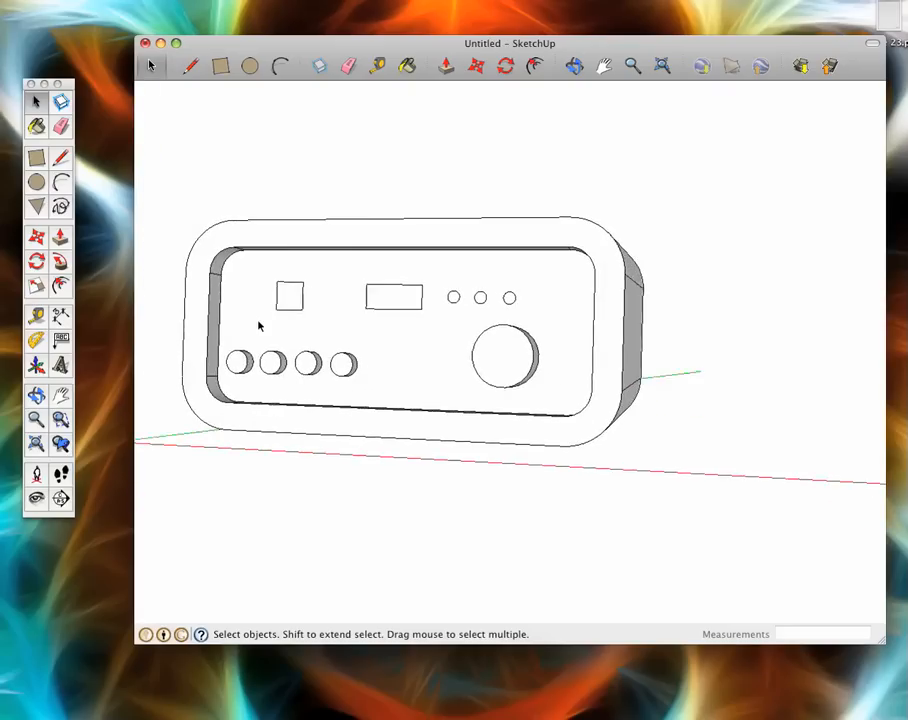